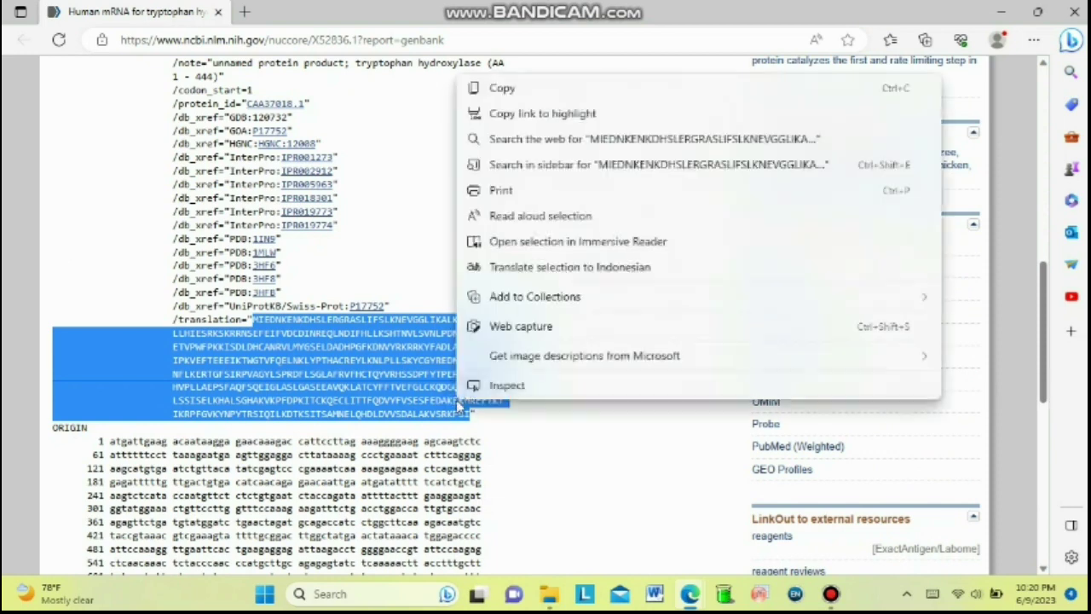
Copy the translated protein sequence and start a new SWISS-MODEL modelling project, finding the site by searching for swissmodel in a new tab
left_click(503, 89)
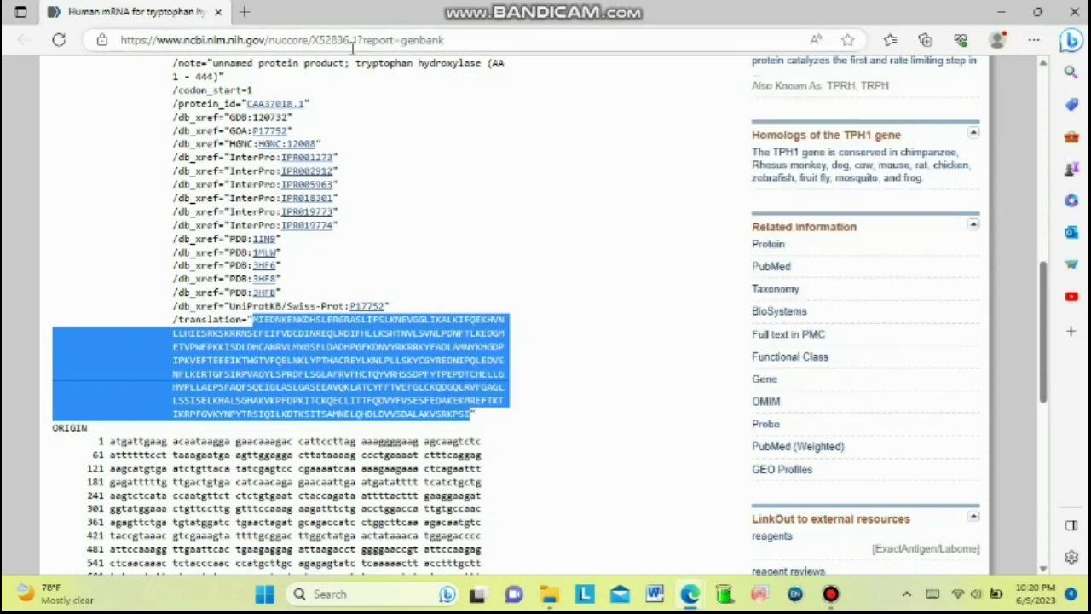
left_click(244, 12)
type("SW")
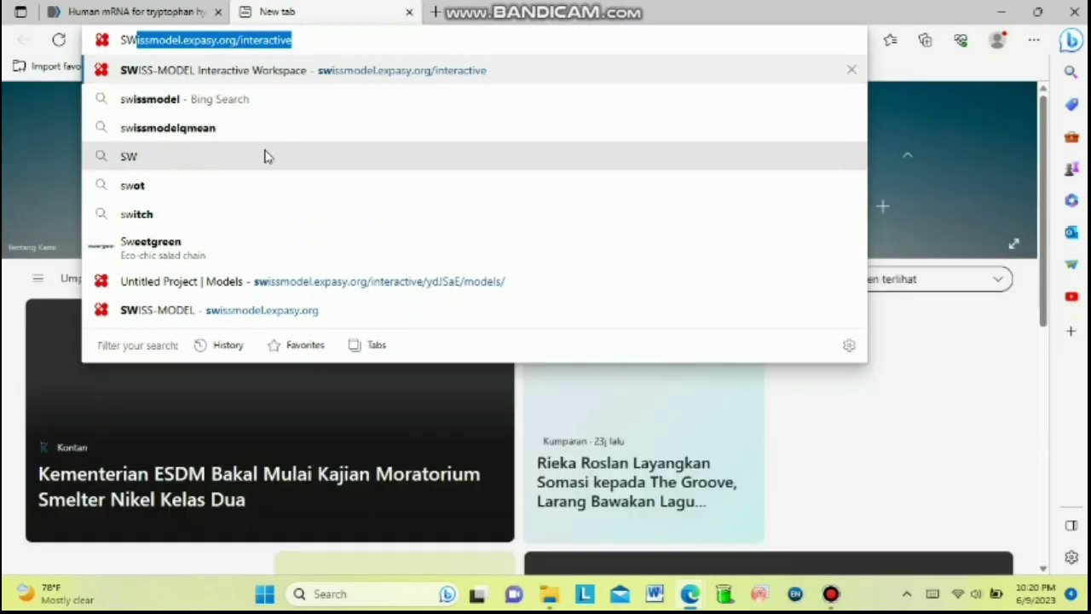
type("S")
key("BackSpace")
key("BackSpace")
key("BackSpace")
key("BackSpace")
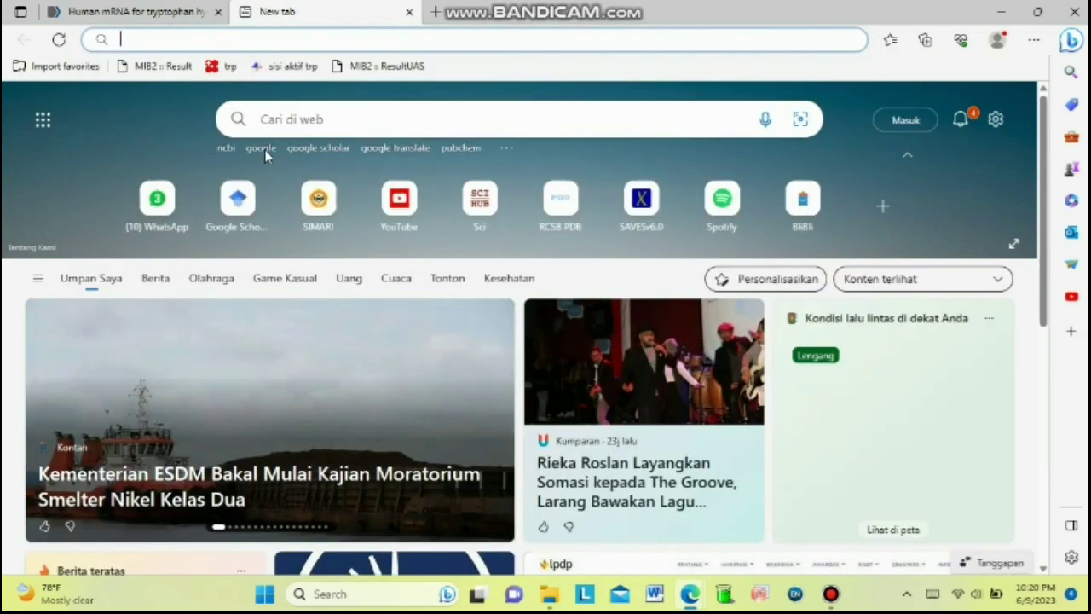
type("swissc")
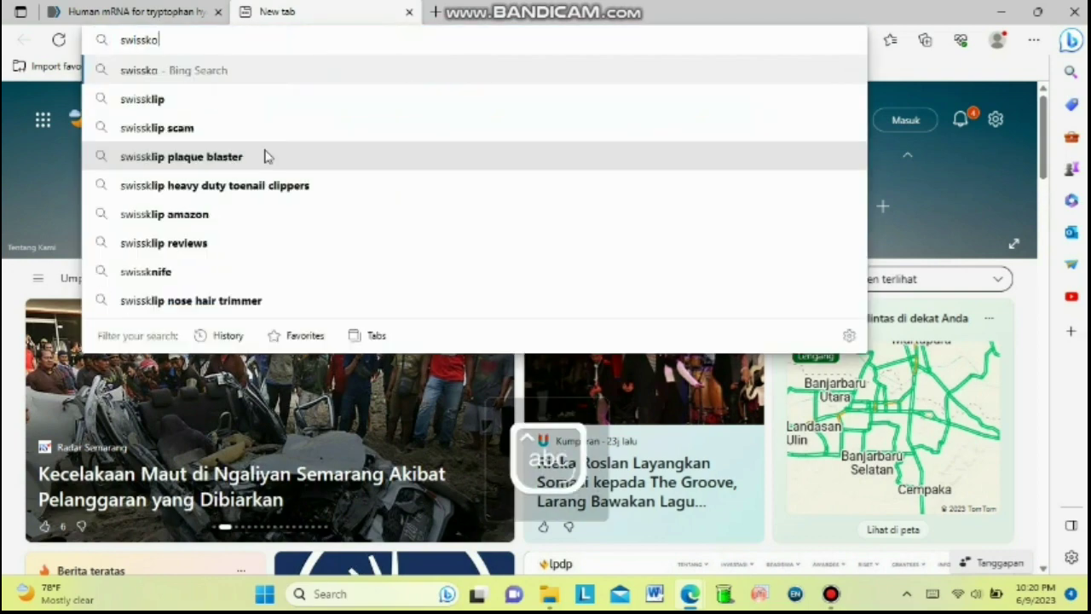
key("BackSpace")
type("model")
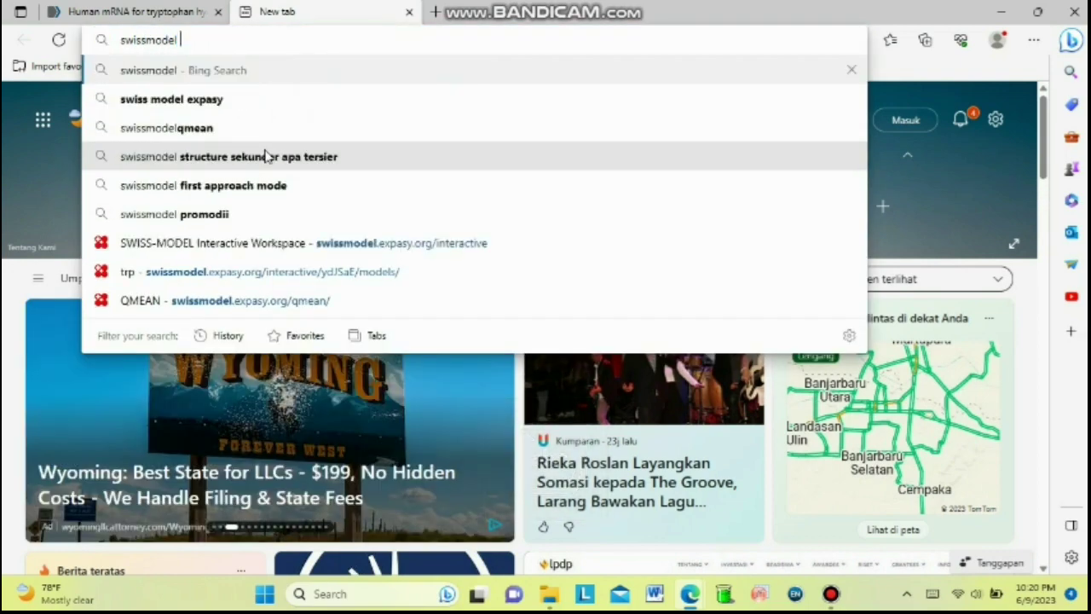
key("Return")
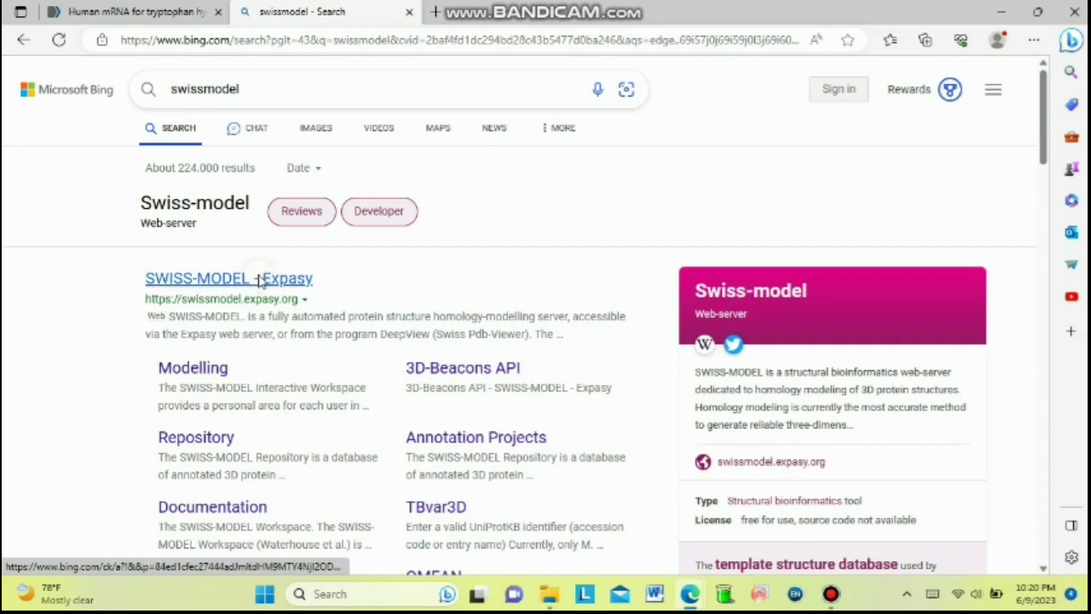
left_click(260, 279)
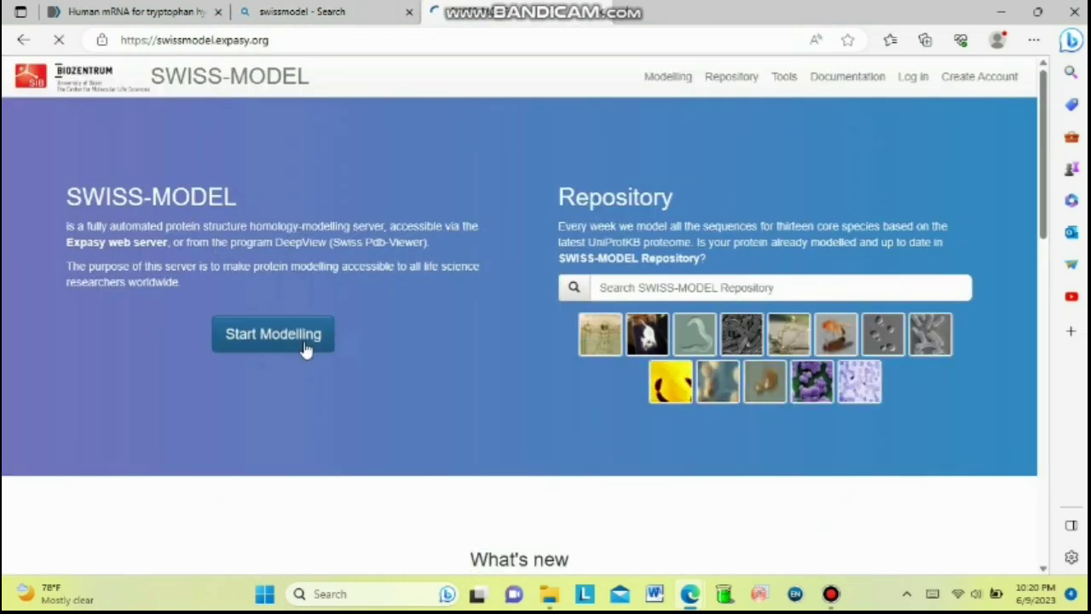
left_click(302, 345)
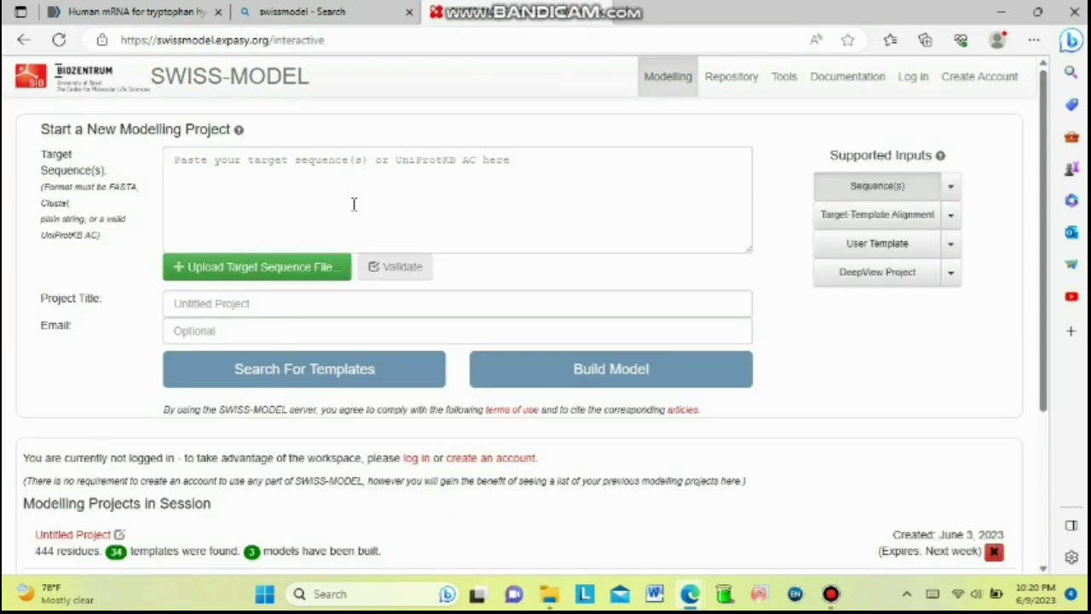
Build a model from the copied protein sequence pasted as the target, and open the options of Model 02
left_click(307, 179)
right_click(304, 180)
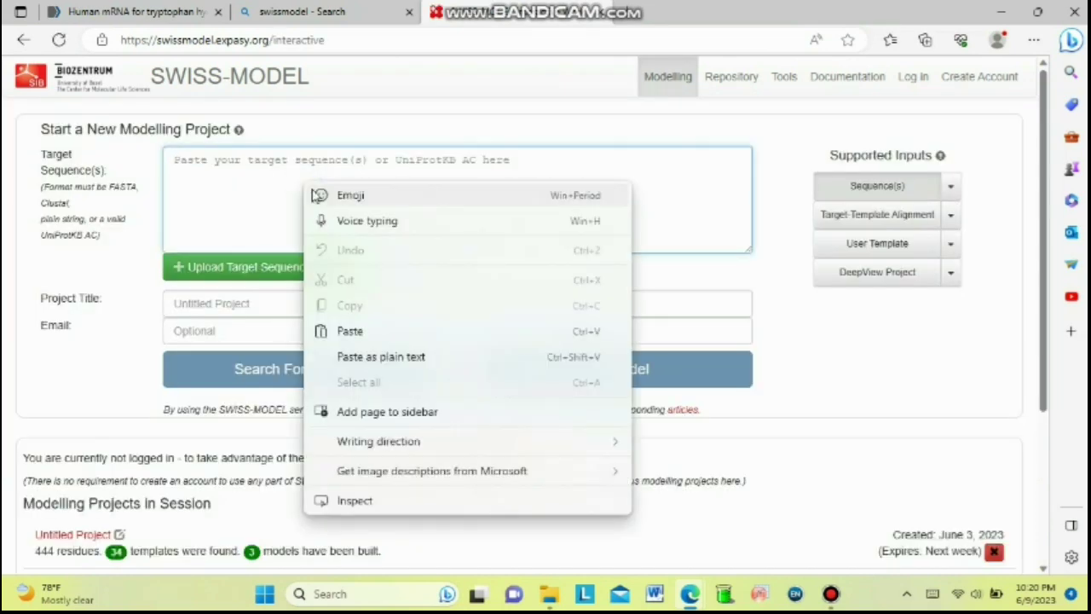
left_click(395, 333)
left_click(610, 375)
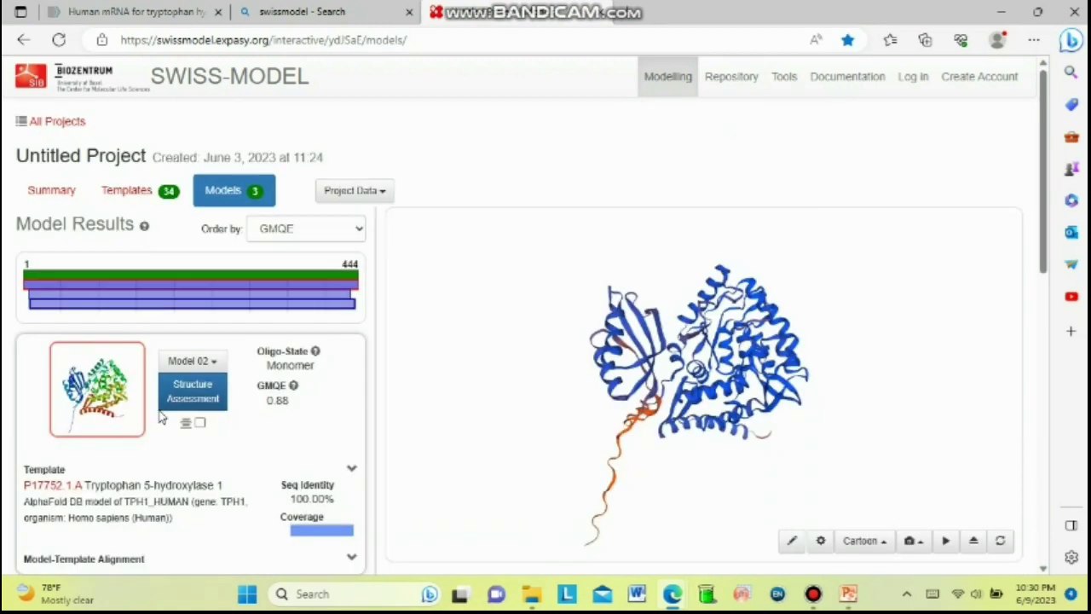
left_click(198, 361)
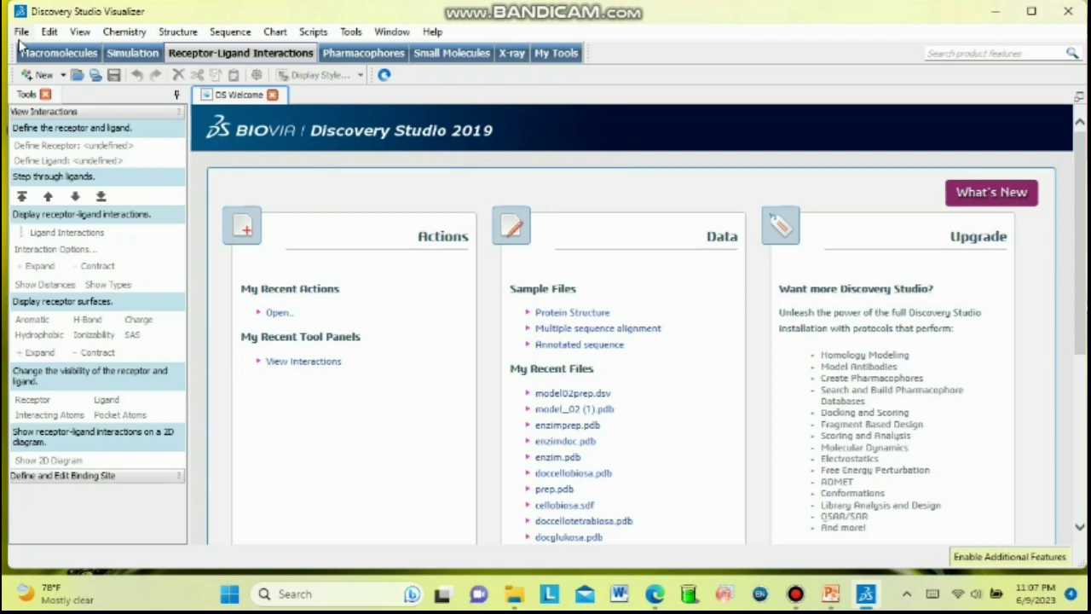
Switch to Discovery Studio Visualizer and open the downloaded structure model_02 (1).pdb
left_click(20, 34)
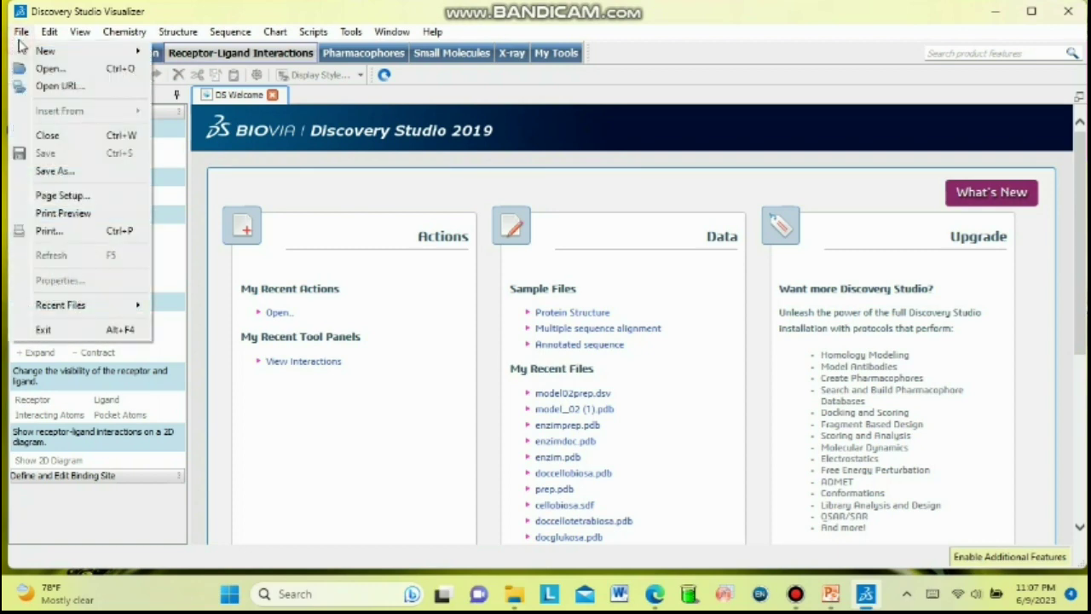
left_click(75, 76)
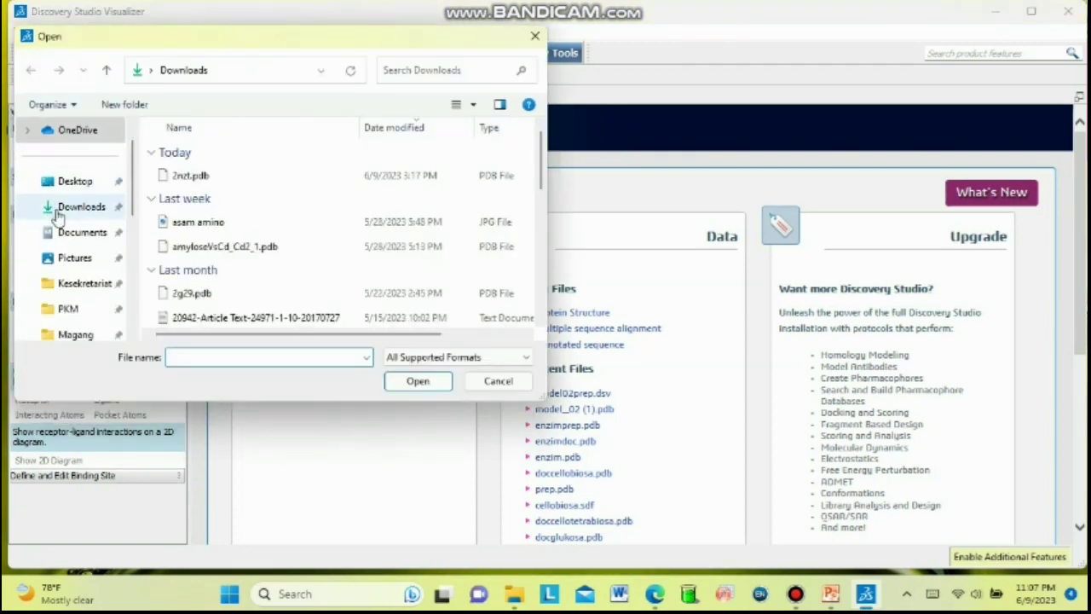
left_click(209, 199)
left_click(418, 382)
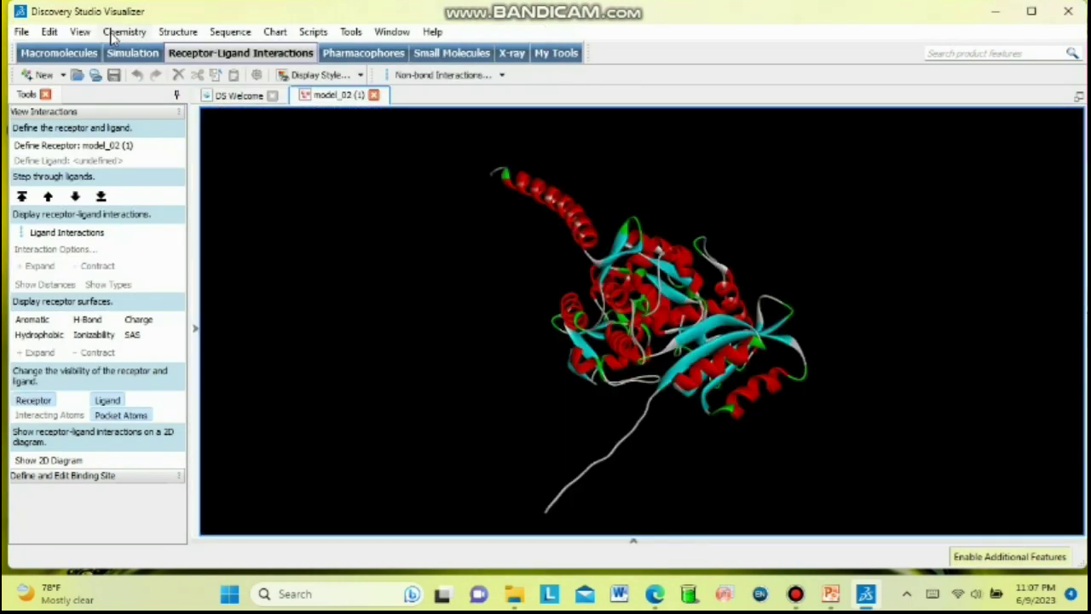
Add polar hydrogens to the protein model
left_click(124, 32)
mouse_move(141, 53)
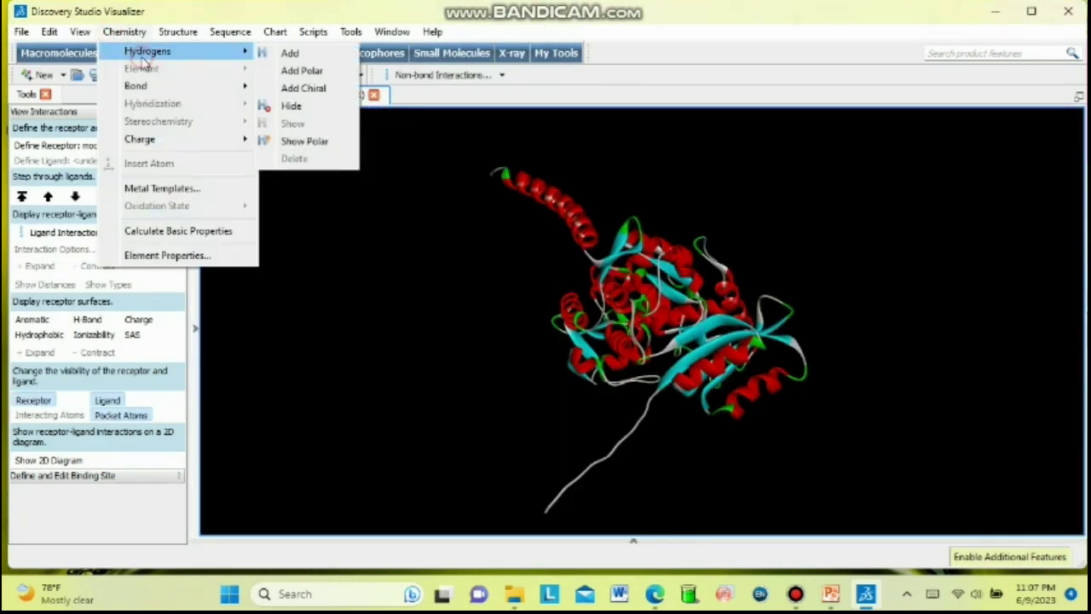
left_click(305, 71)
left_click(20, 32)
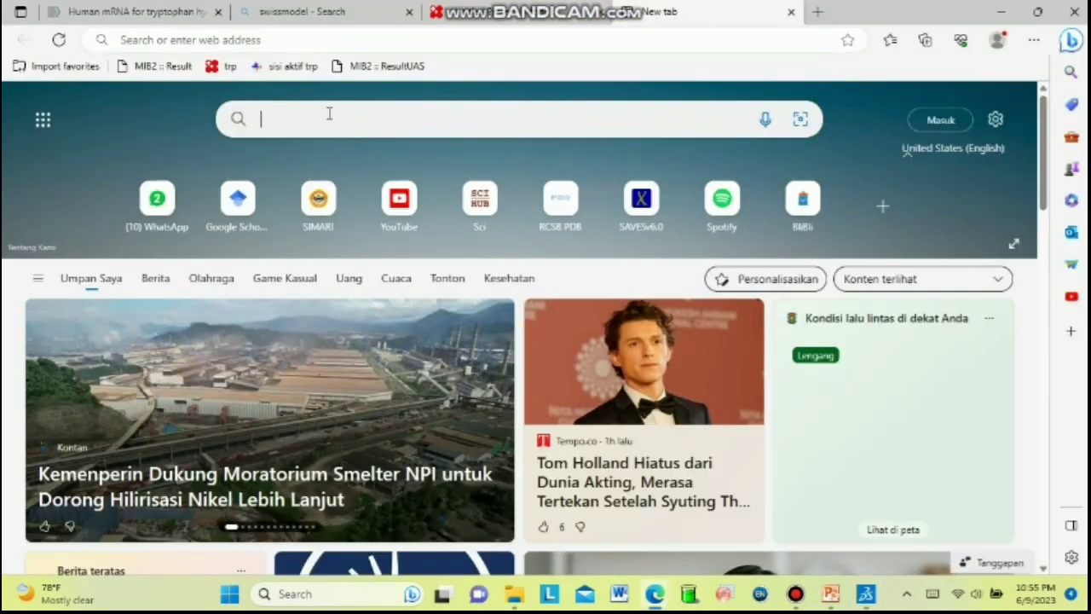
Switch to the Edge browser, search the web for prankweb and open the PrankWeb site
type("pram")
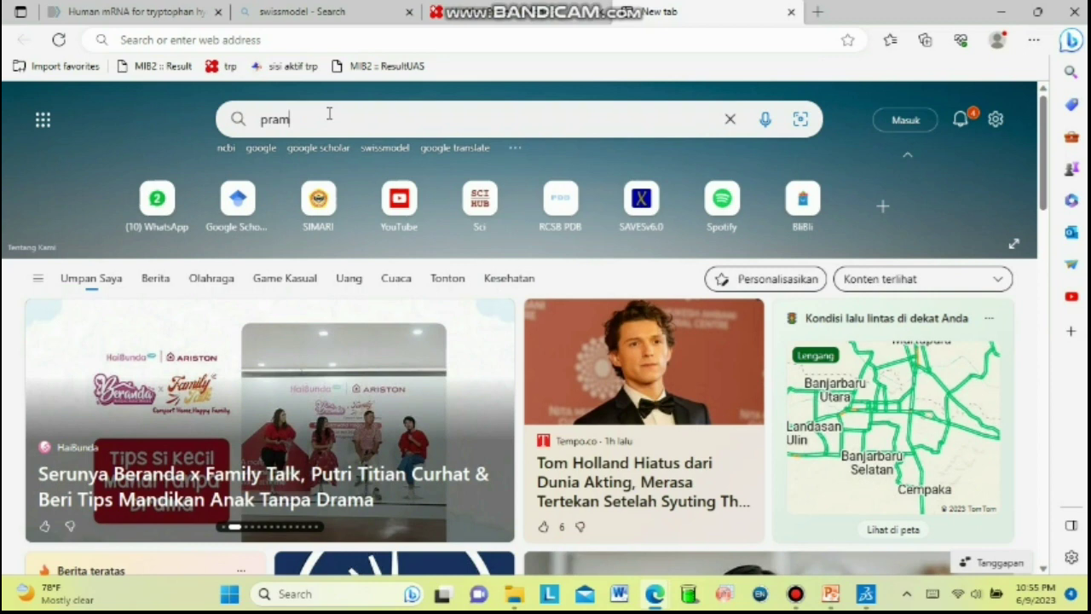
key("BackSpace")
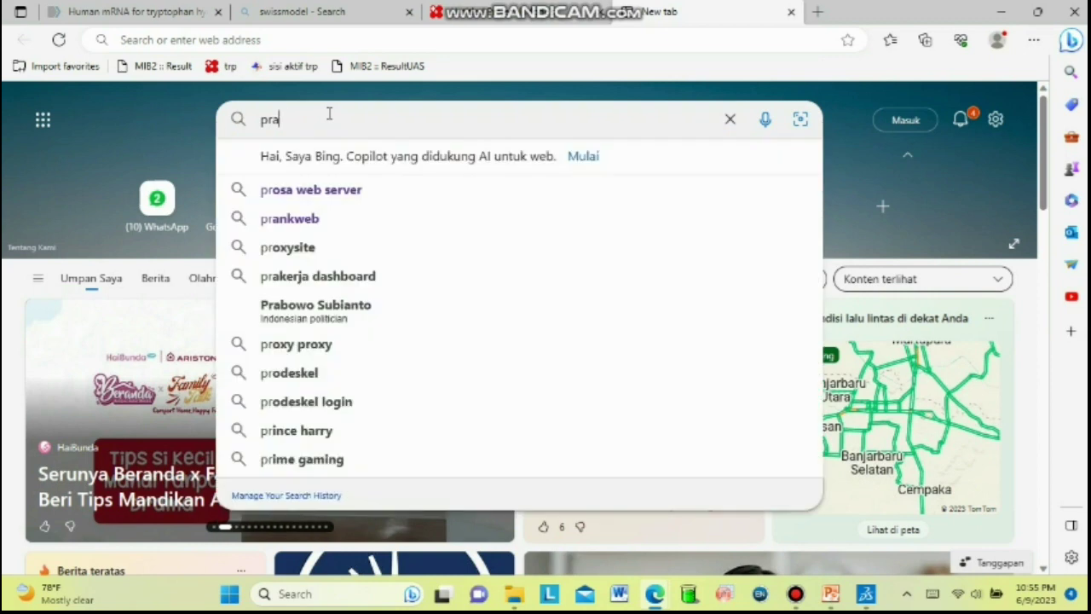
type("nk")
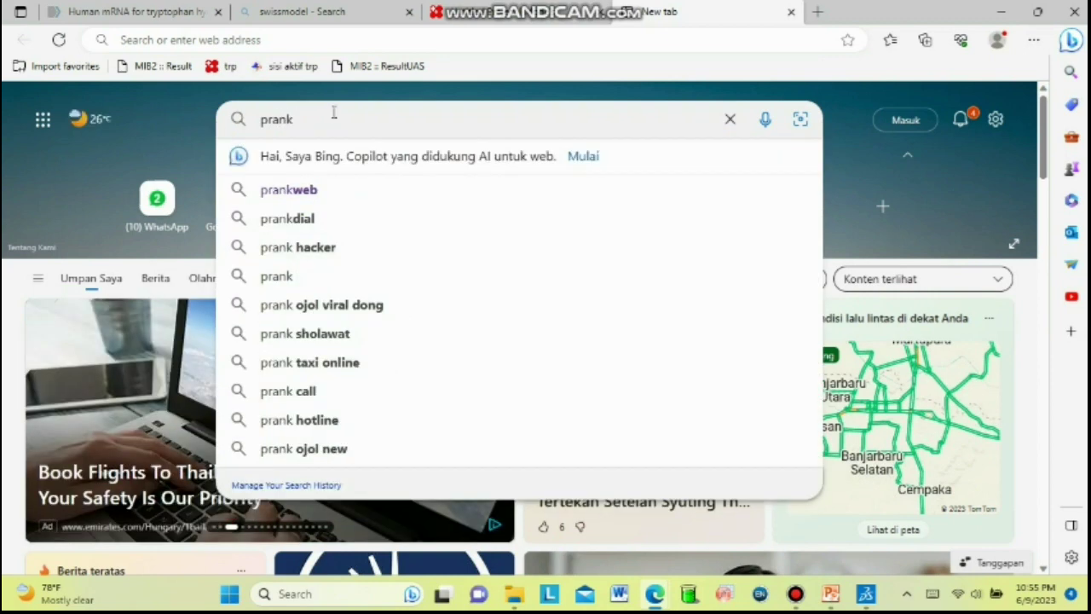
left_click(335, 187)
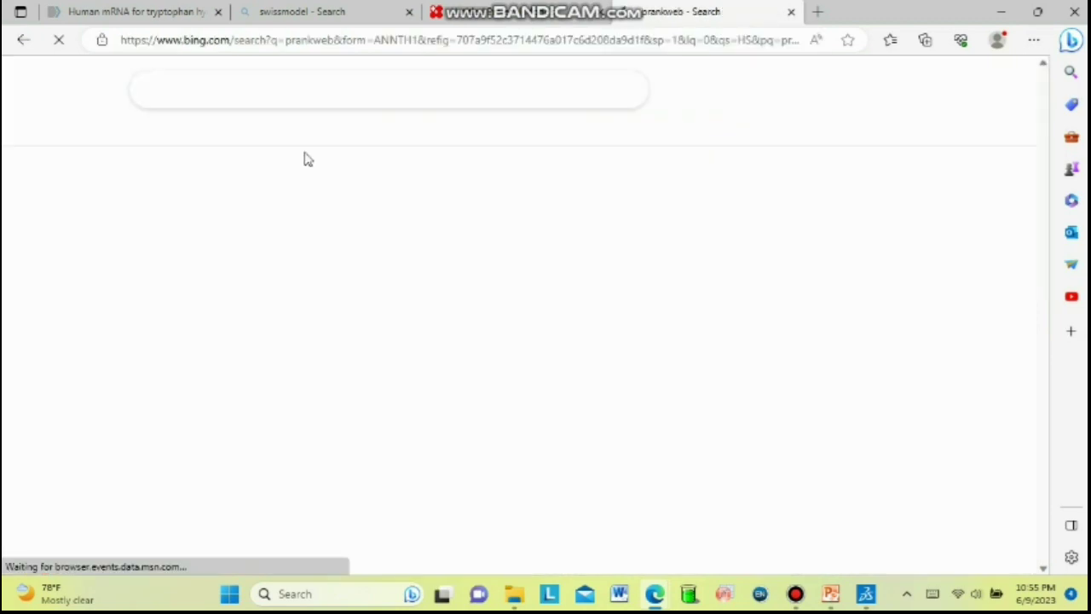
mouse_move(189, 207)
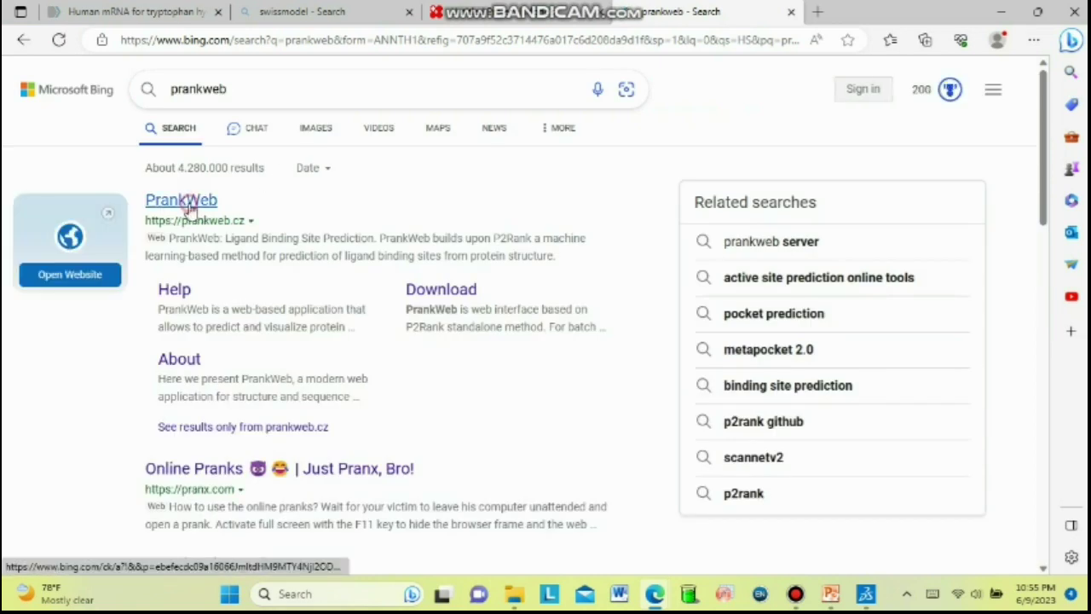
left_click(186, 201)
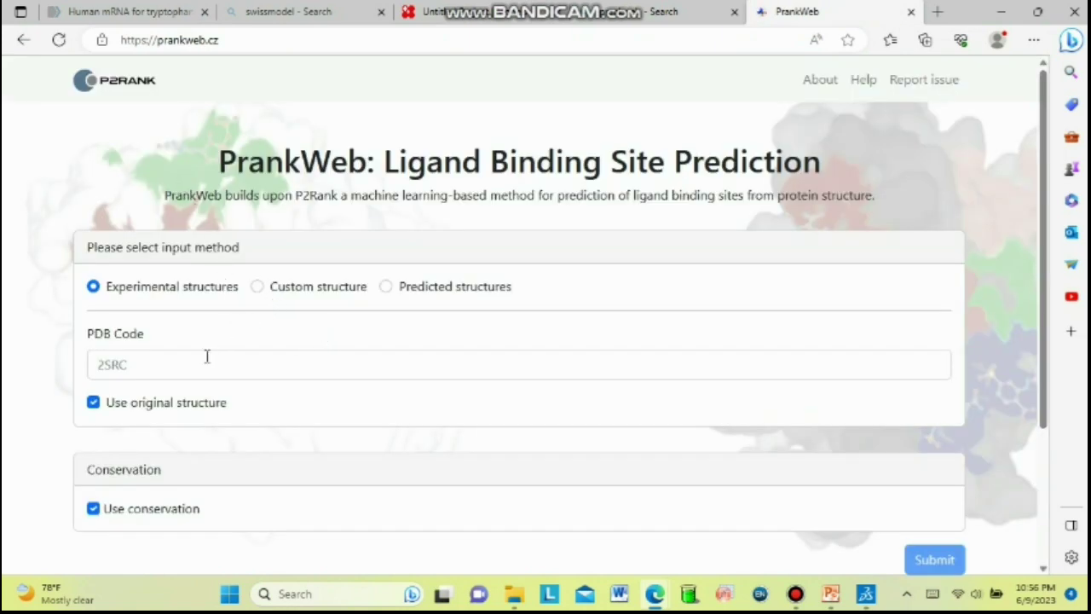
Set the input method to Custom structure and choose model_02 (1).pdb from Downloads as the structure file
left_click(257, 287)
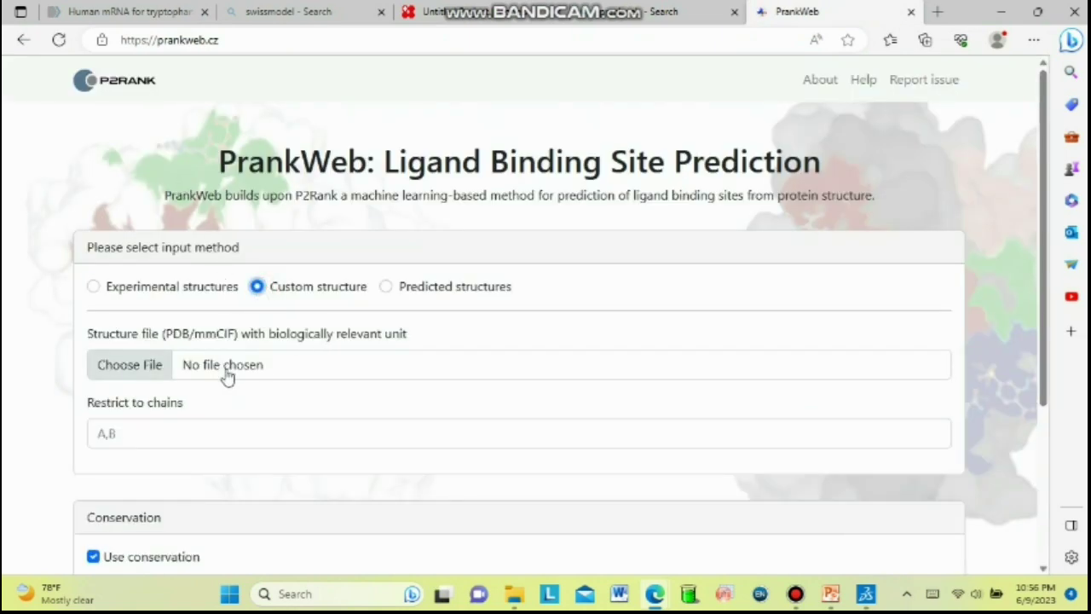
left_click(152, 376)
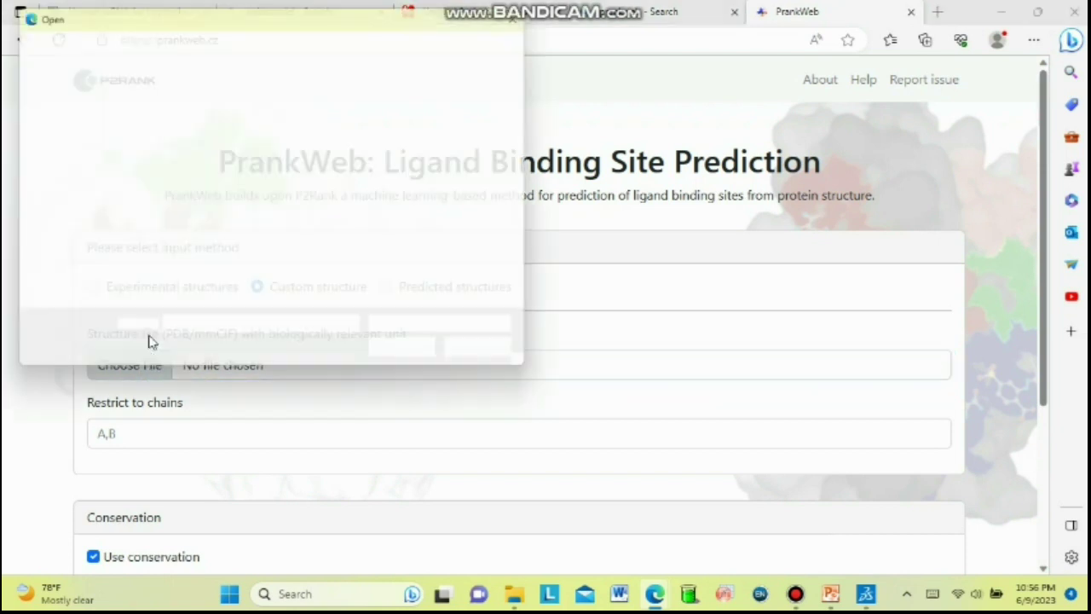
left_click(75, 185)
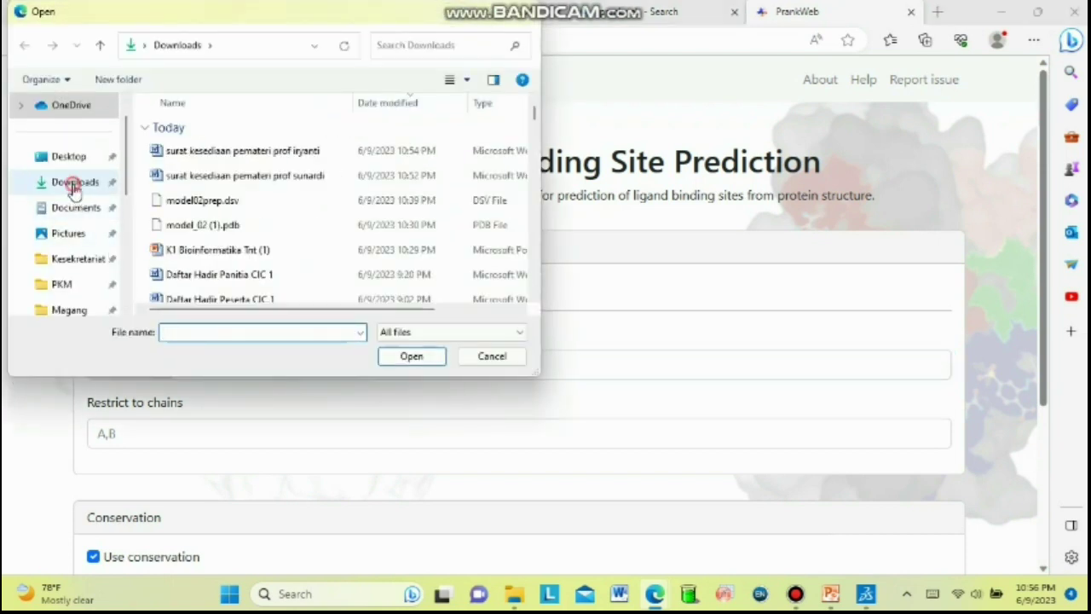
left_click(218, 228)
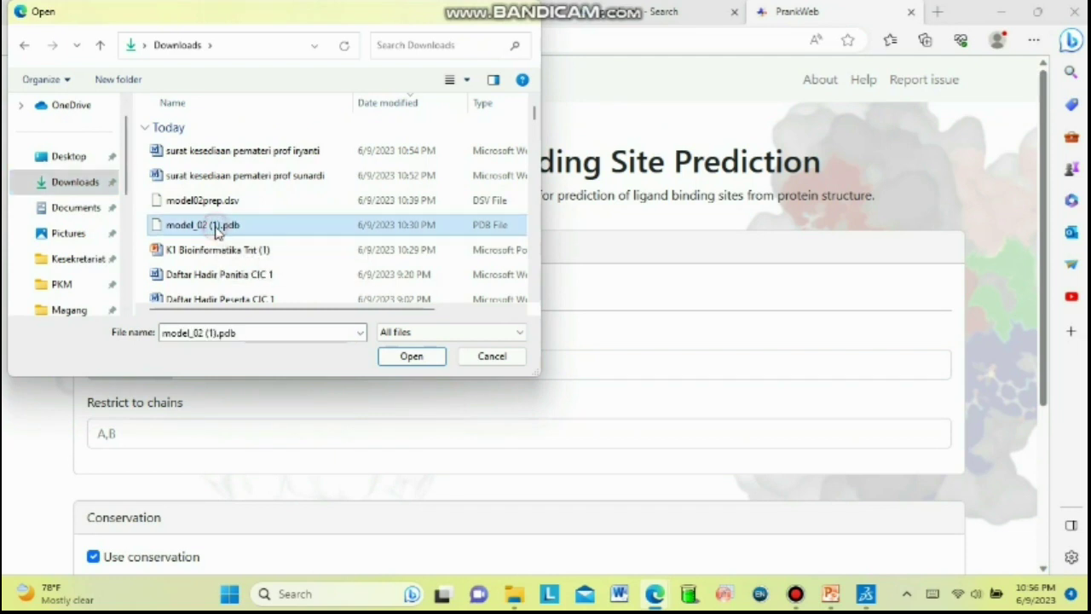
left_click(411, 356)
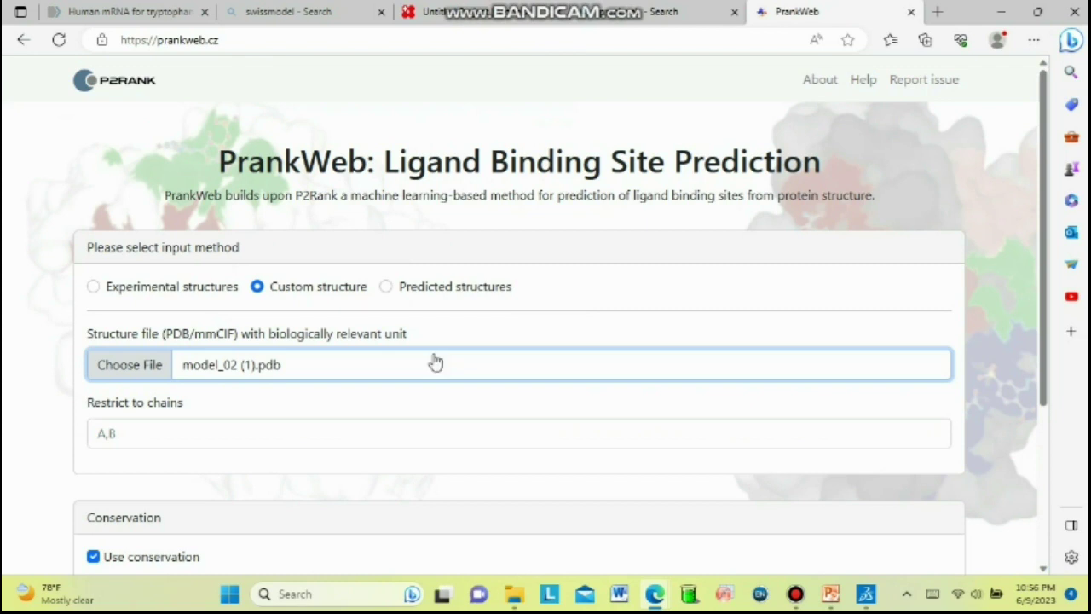
Restrict the prediction to chain A and submit the structure for binding site prediction
left_click(243, 425)
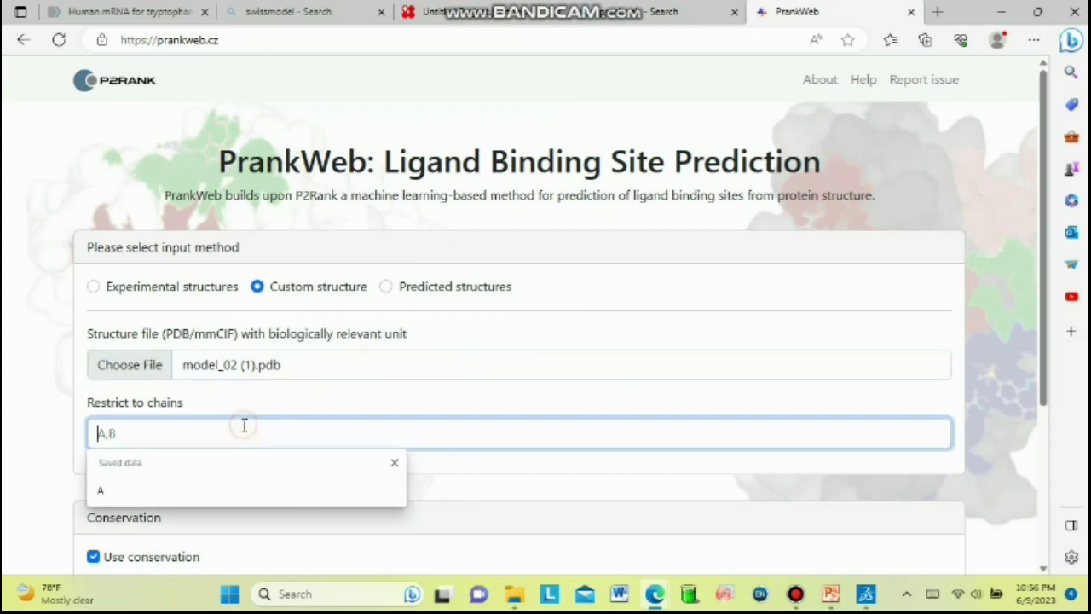
left_click(241, 496)
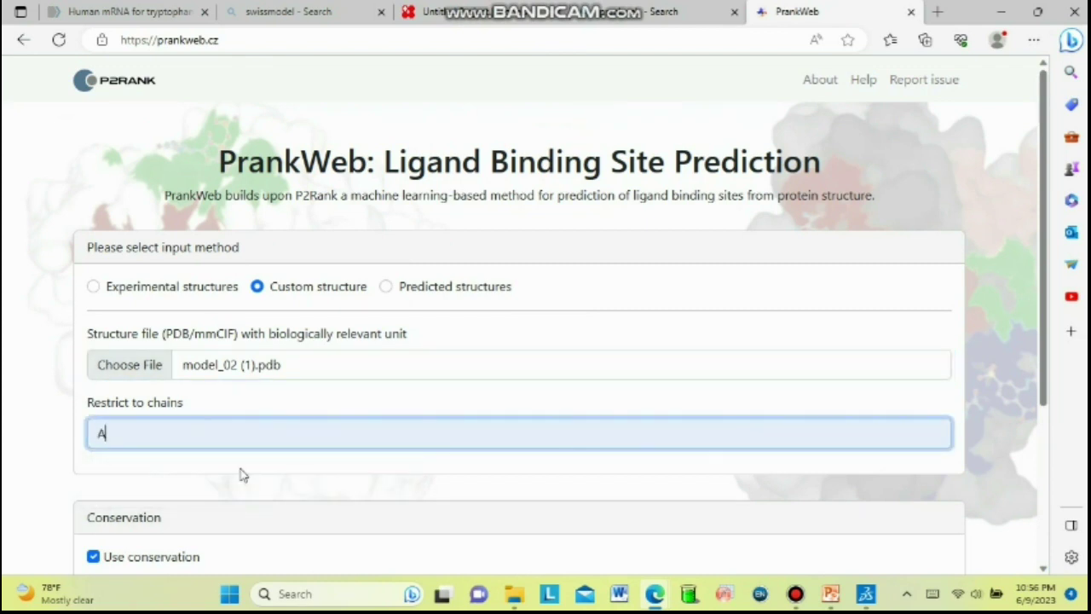
scroll(244, 472, "down", 3)
left_click(960, 369)
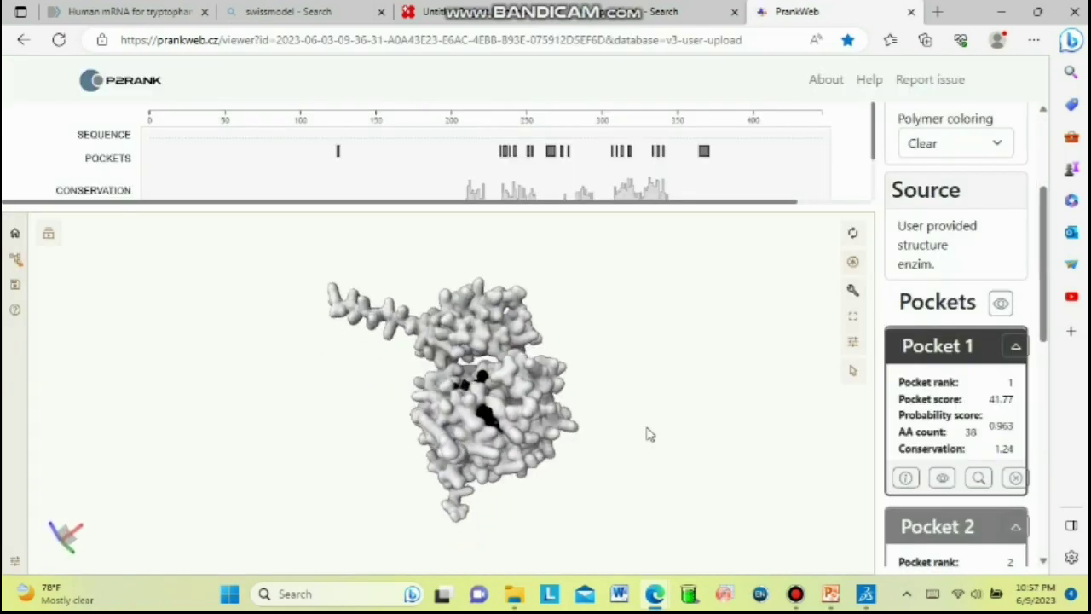
Show the details of Pocket 1 and select its list of residues
left_click(908, 479)
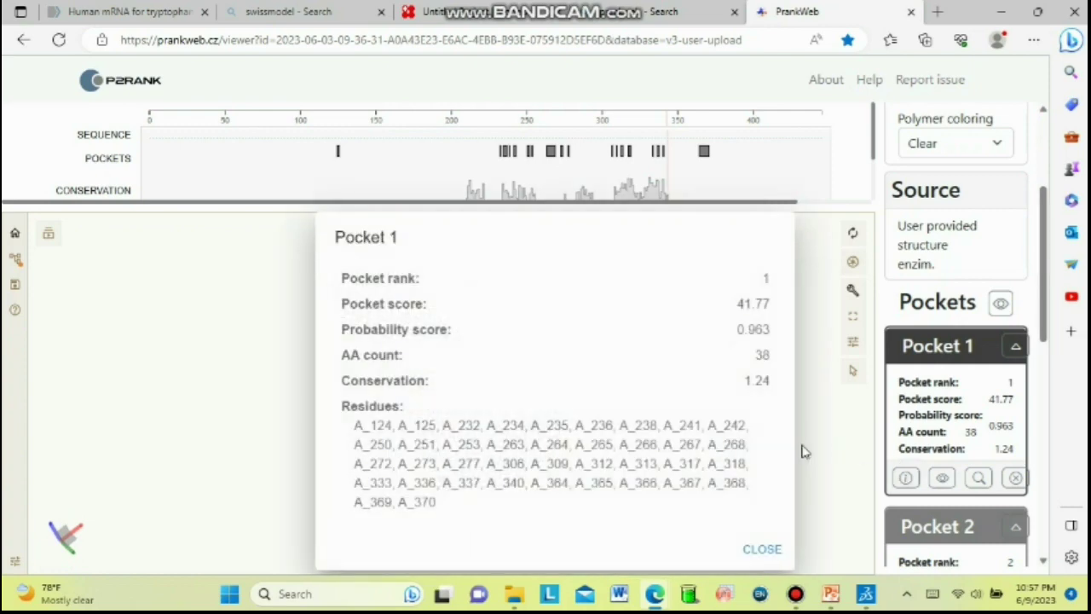
left_click(490, 502)
left_click_drag(458, 506, 352, 445)
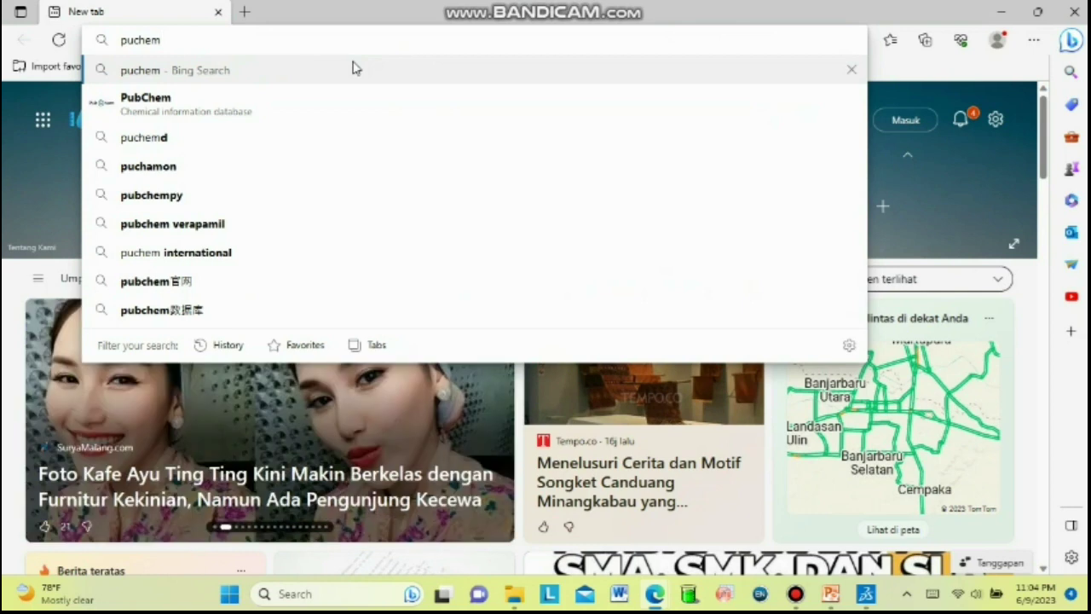
Find PubChem with a web search for puchem and look up the compound L-tryptophan there
left_click(354, 68)
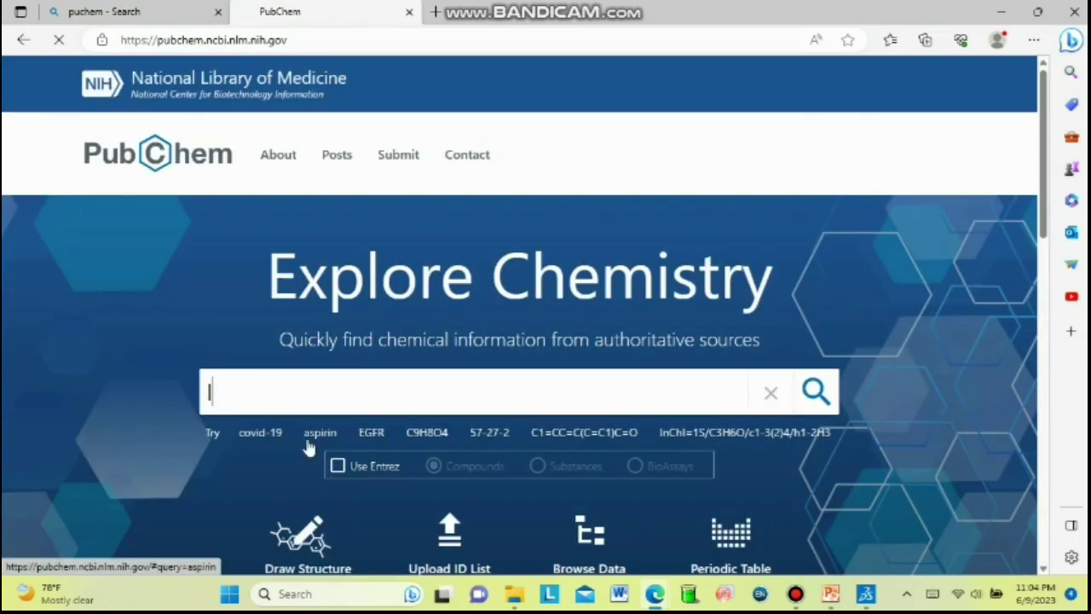
type("l-try")
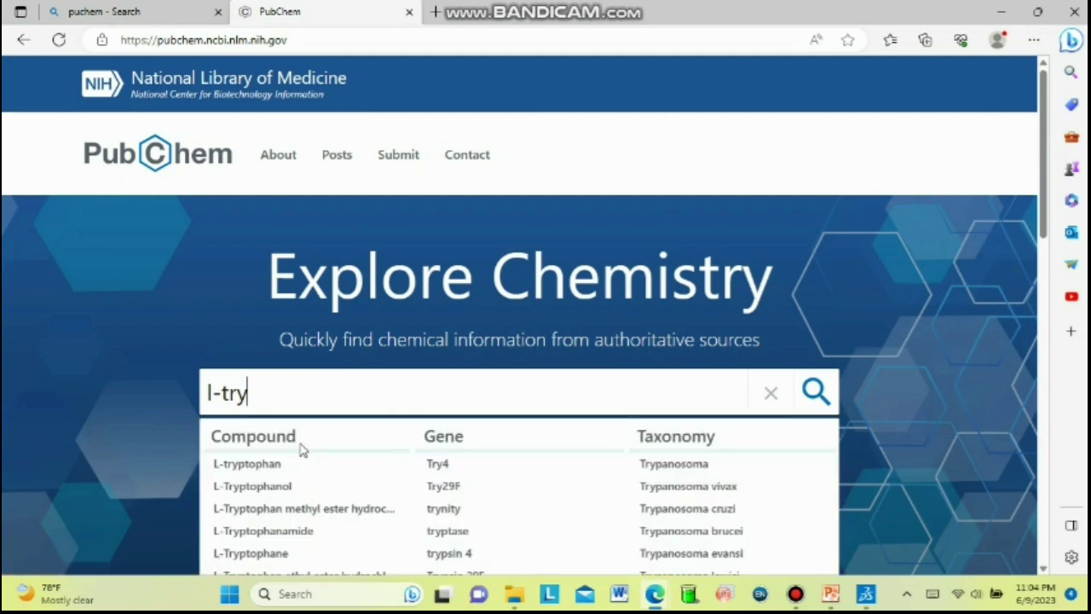
left_click(290, 463)
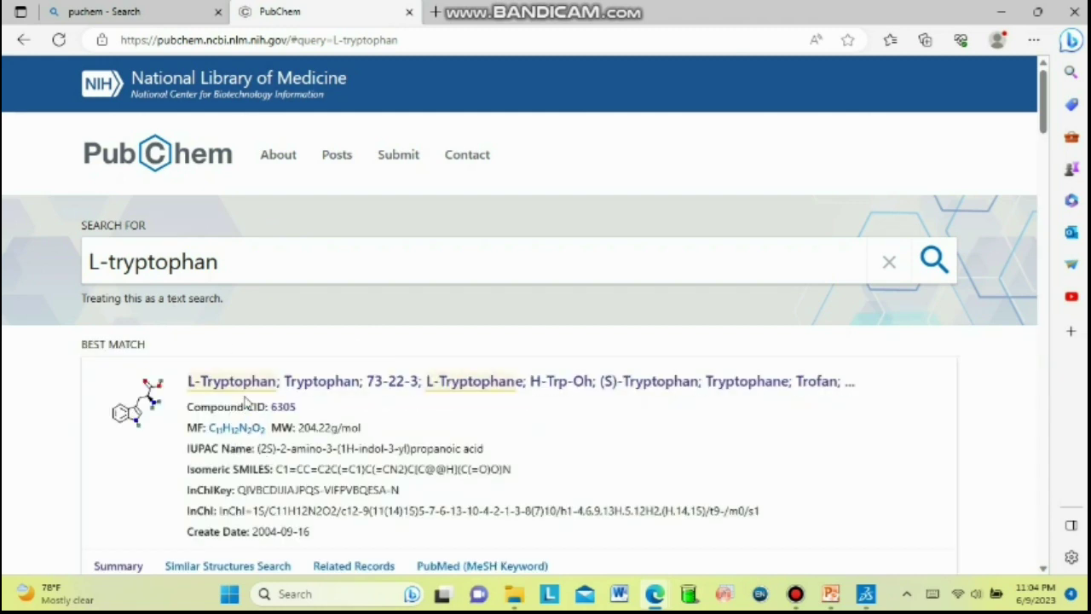
Open the best-match L-Tryptophan compound record and save its 2D structure as an SDF file
left_click(250, 383)
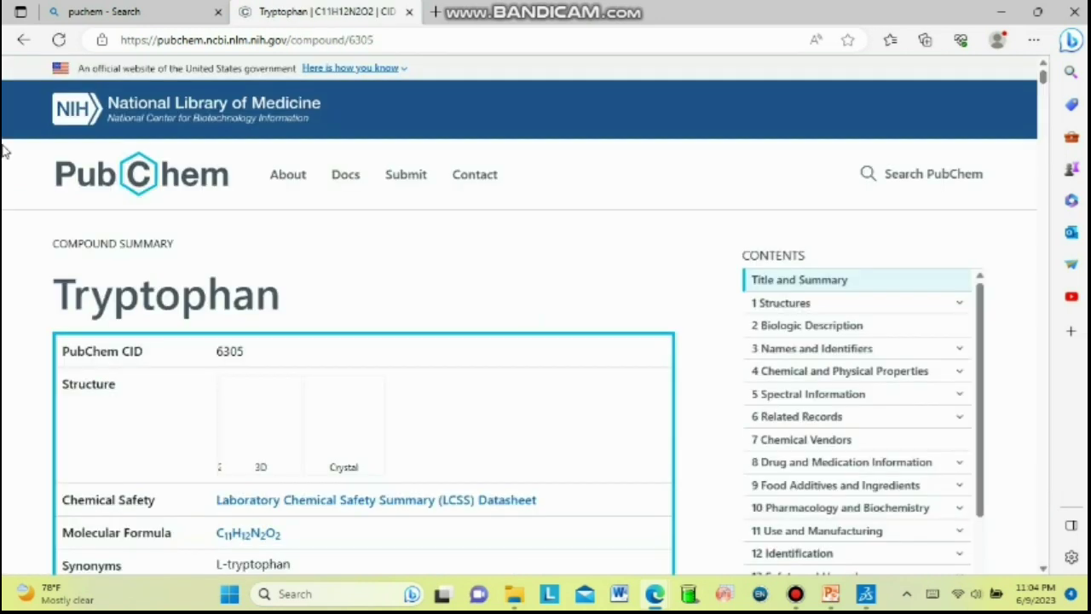
left_click(971, 249)
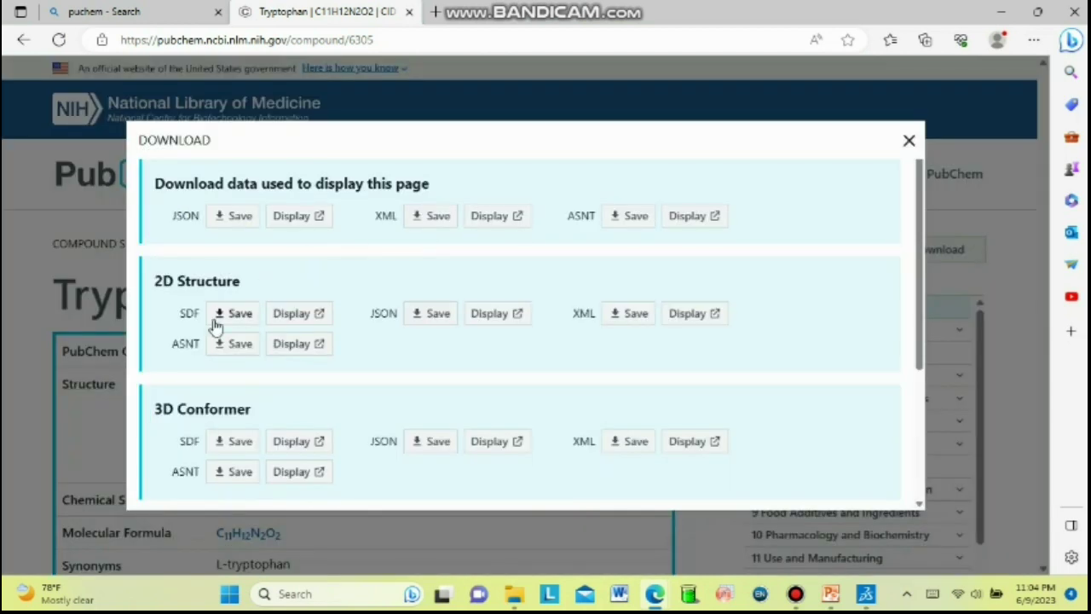
left_click(218, 314)
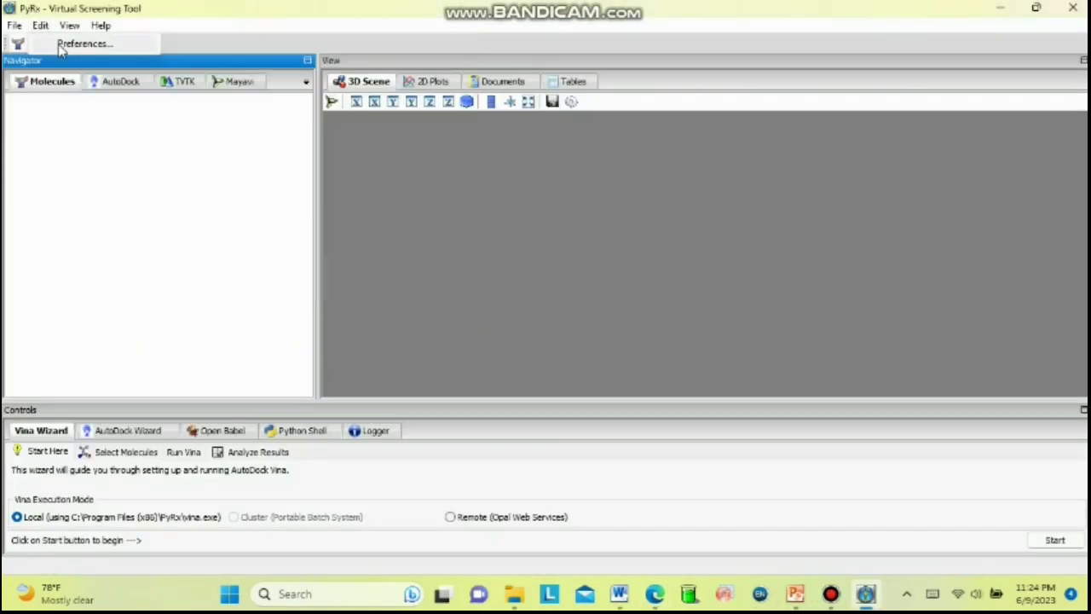
Switch to PyRx and load the molecule model2prep.pdb from Downloads
left_click(15, 26)
left_click(15, 26)
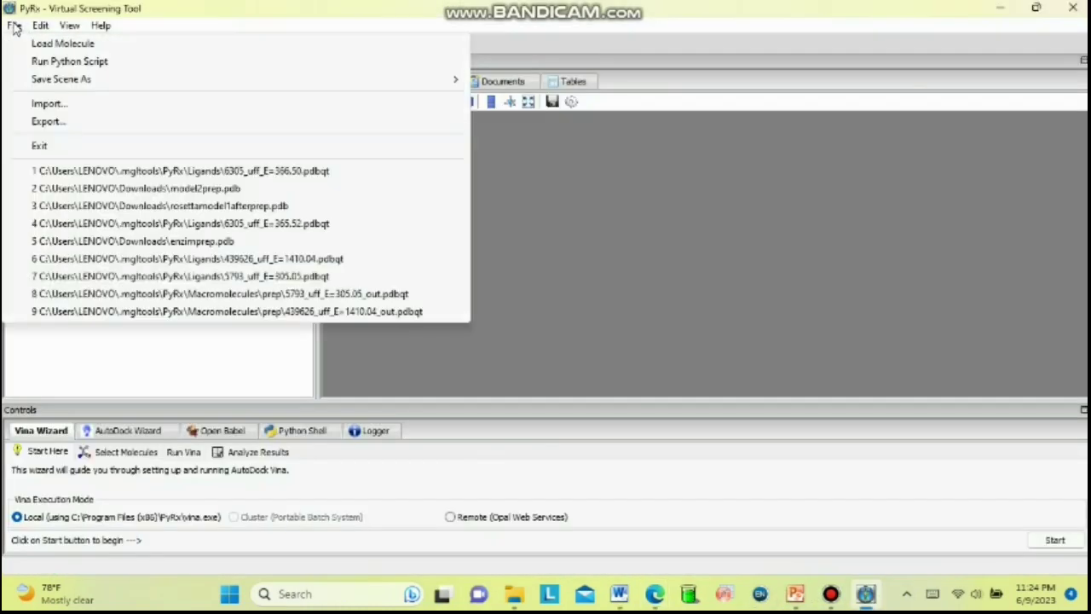
left_click(26, 42)
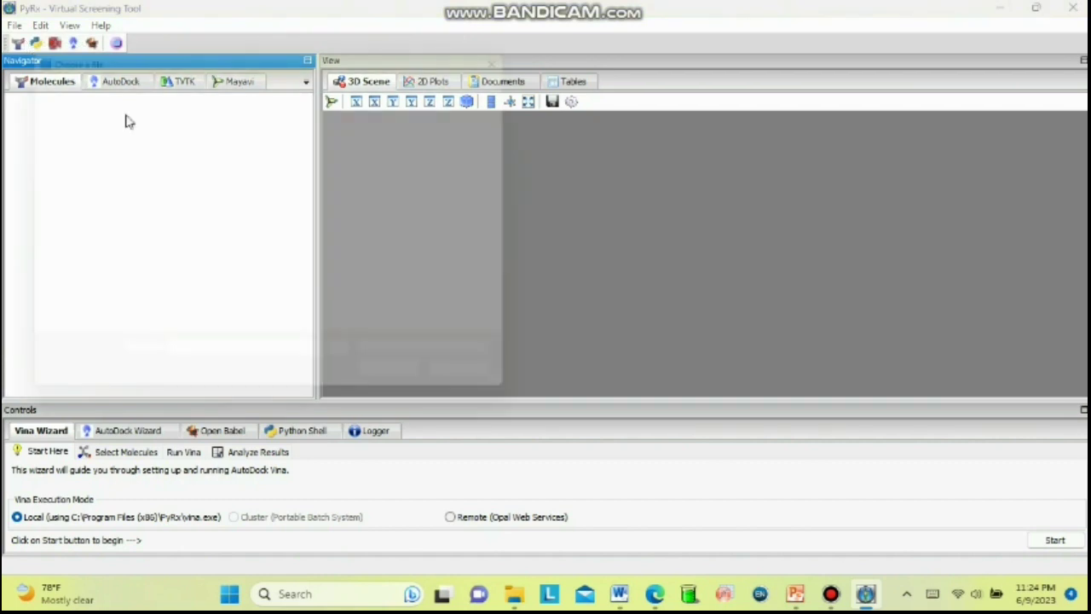
left_click(70, 217)
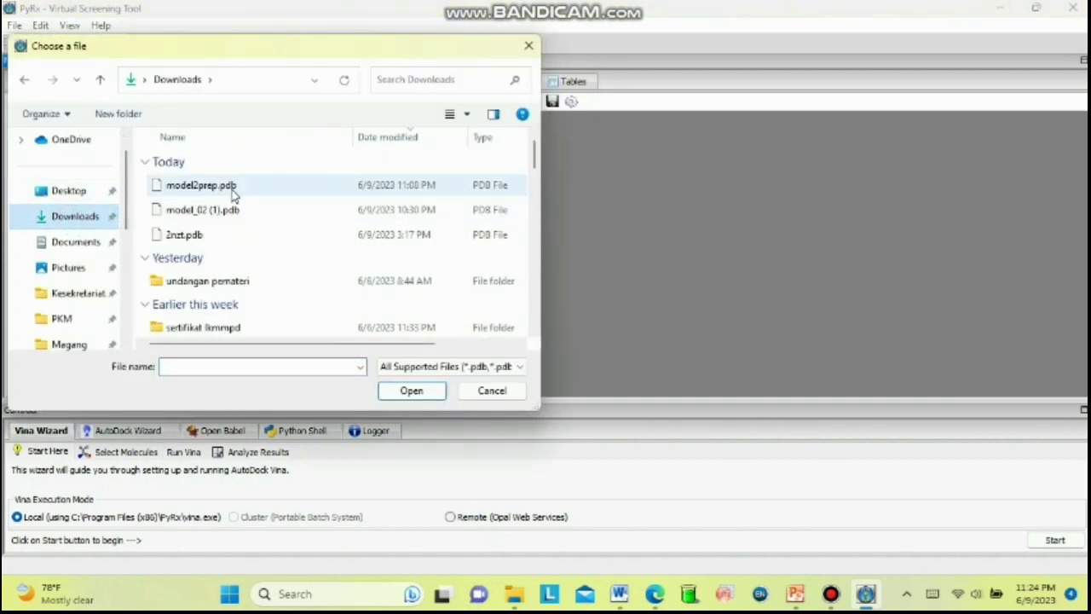
left_click(231, 192)
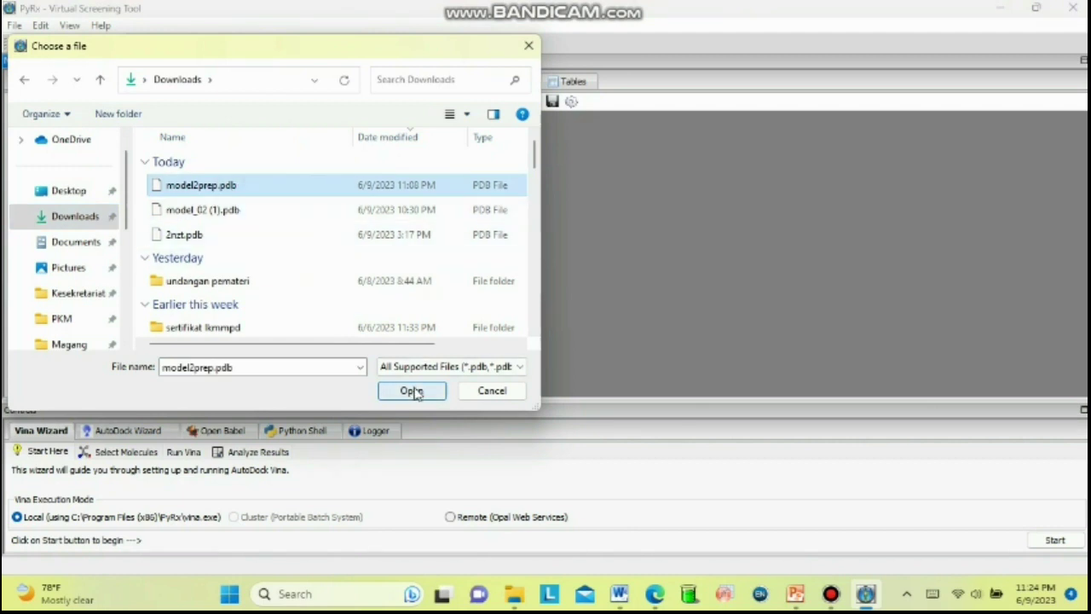
left_click(412, 390)
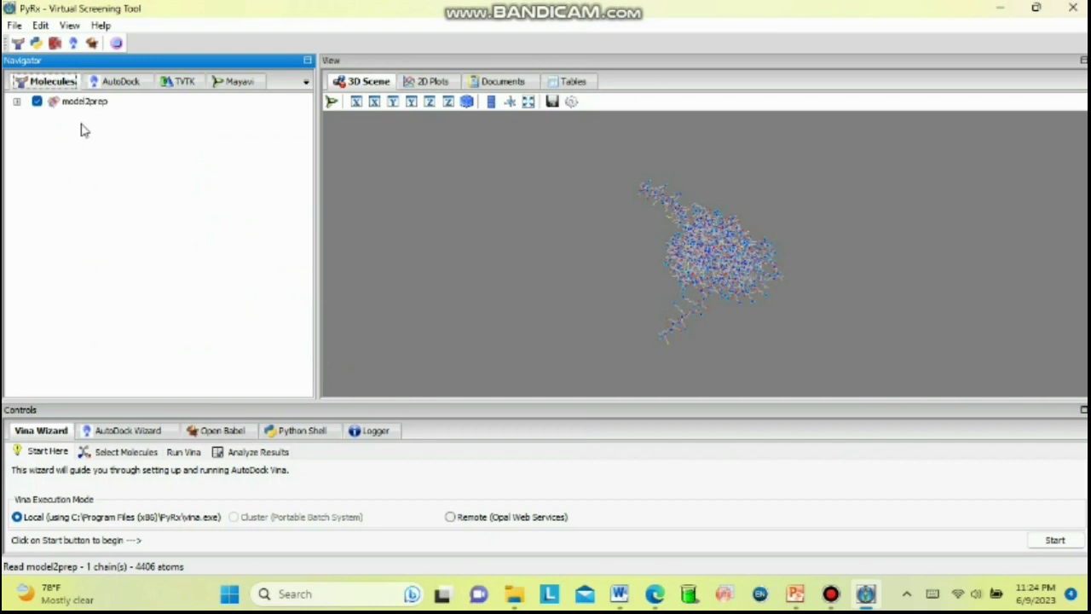
Make model2prep an AutoDock macromolecule
right_click(84, 108)
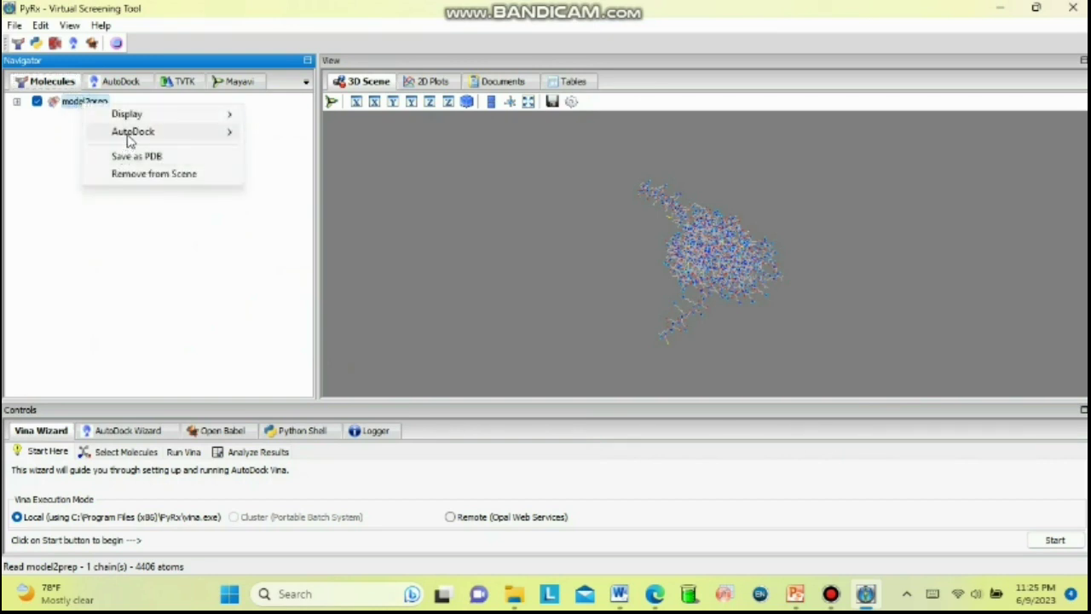
mouse_move(128, 135)
left_click(282, 150)
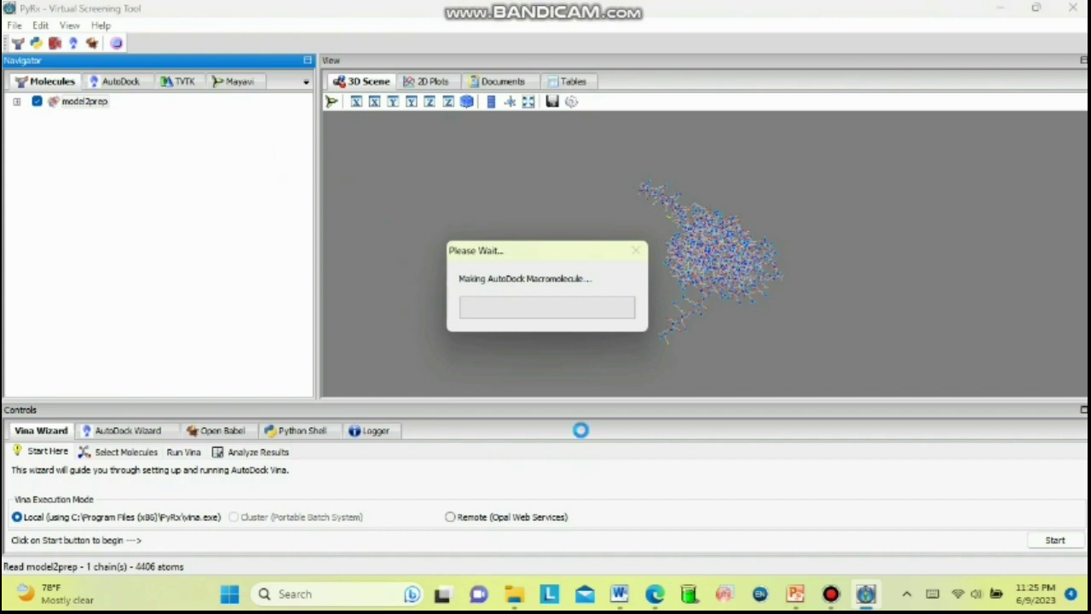
Import the ligand file Structure2D_COMPOUND_CID_6305.sdf from Downloads through Open Babel
left_click(224, 433)
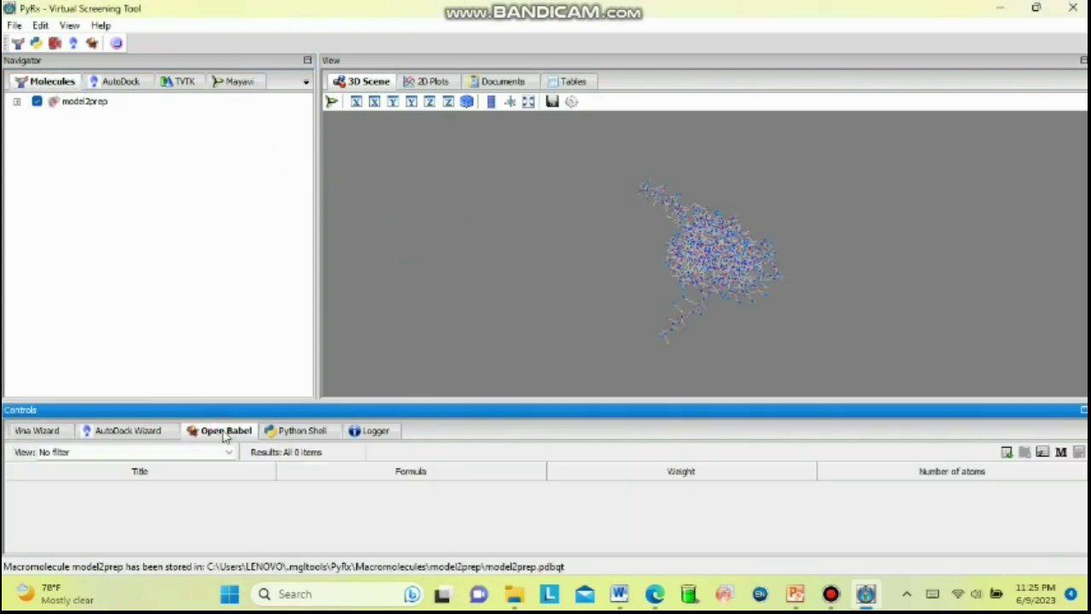
left_click(1009, 455)
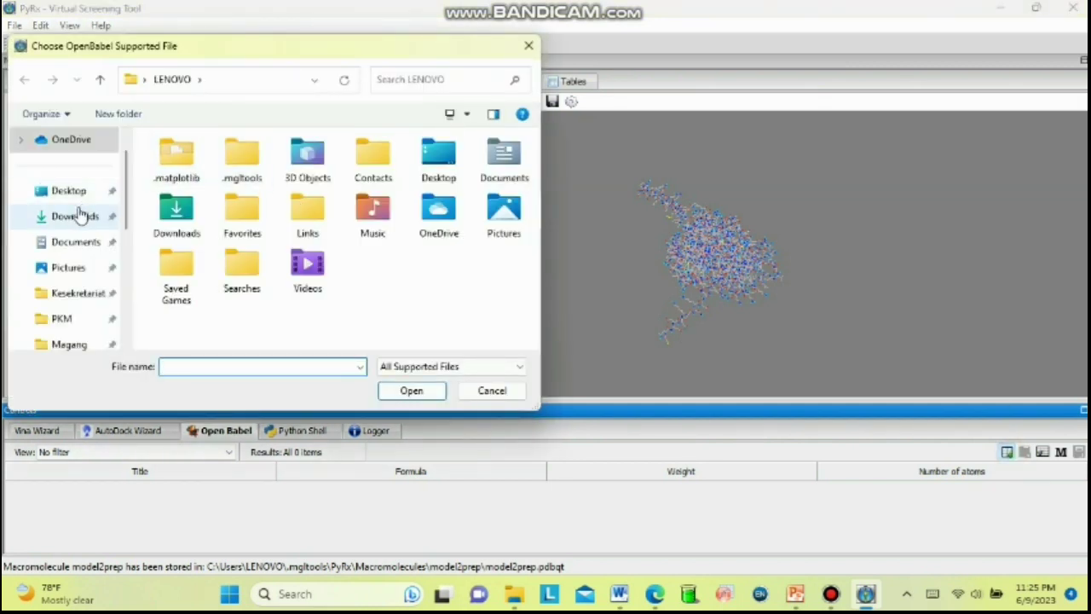
left_click(76, 219)
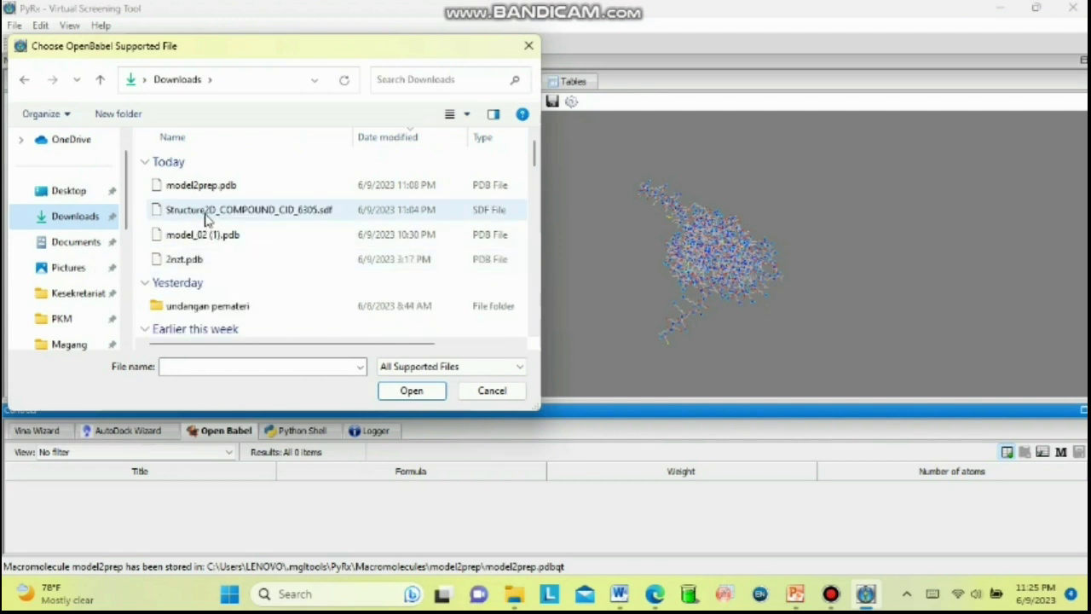
left_click(205, 214)
left_click(441, 390)
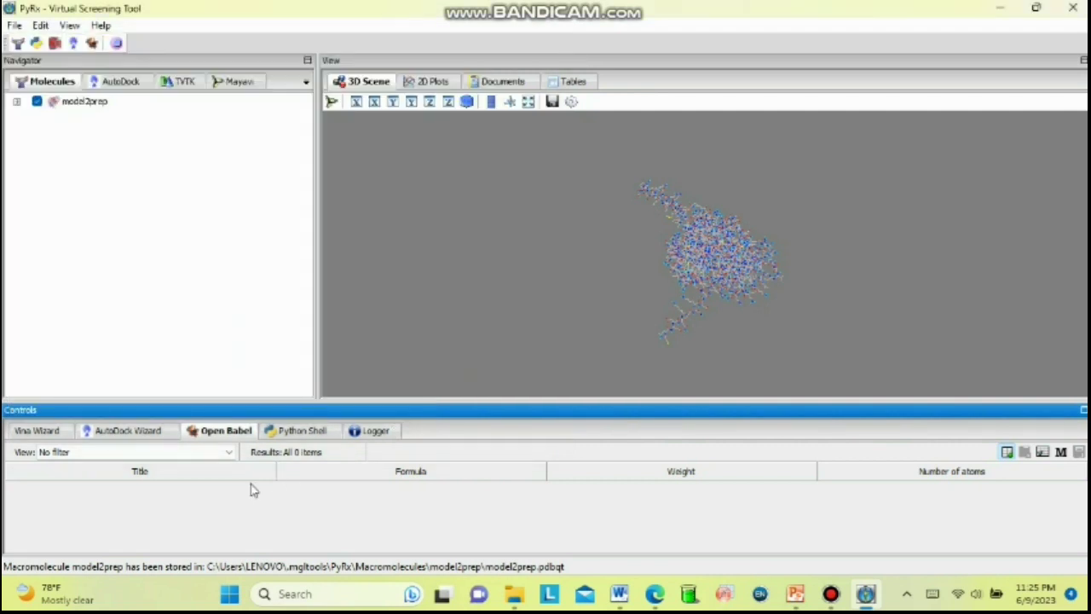
Energy-minimize all imported molecules and convert the selected ligand 6305 to AutoDock ligand format (pdbqt)
left_click(176, 494)
right_click(178, 490)
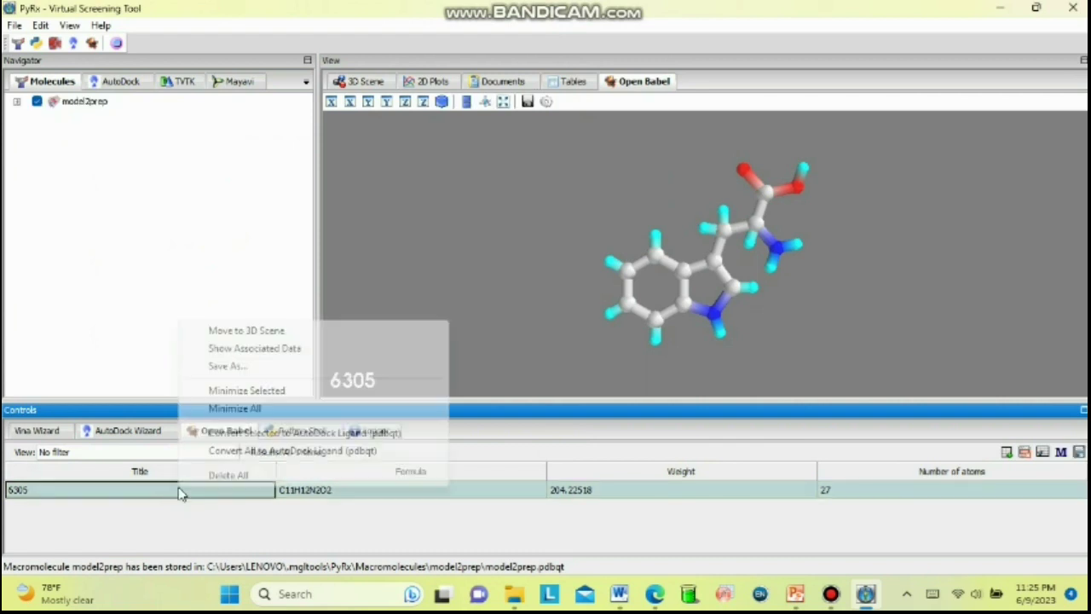
left_click(246, 409)
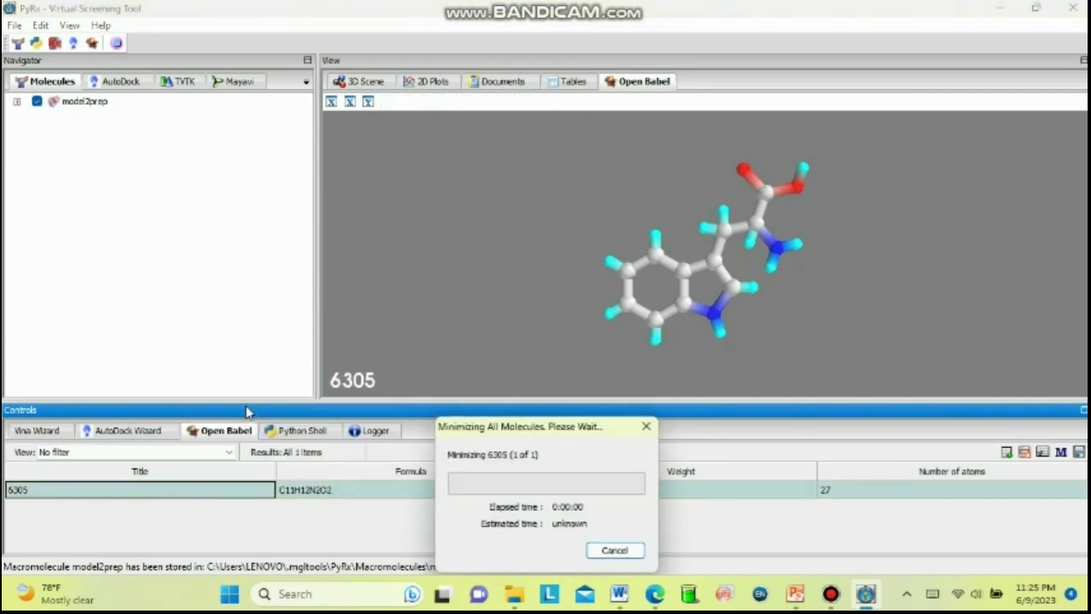
right_click(232, 487)
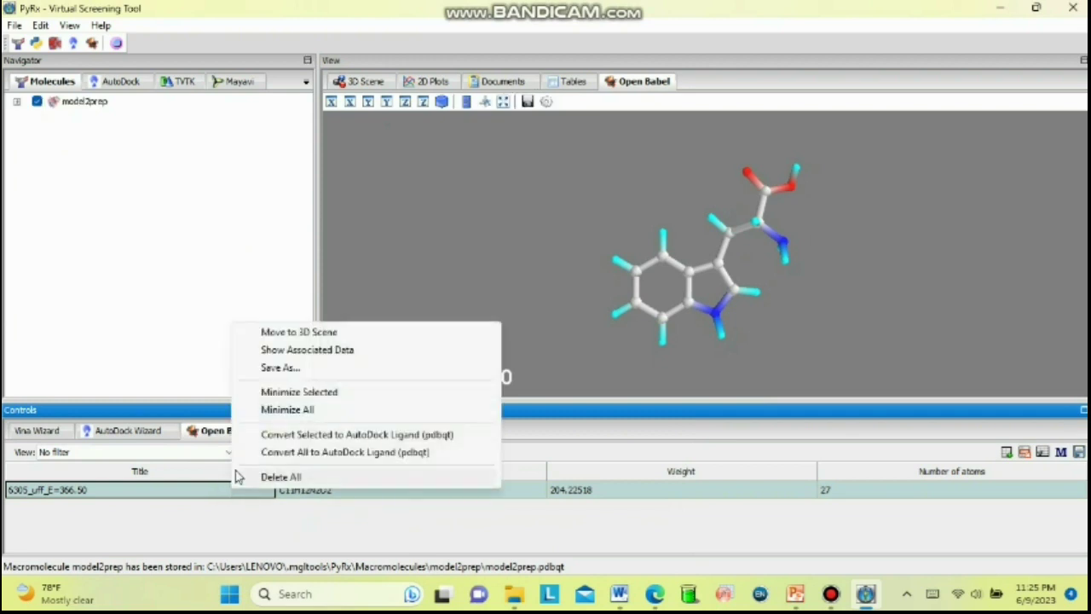
left_click(274, 437)
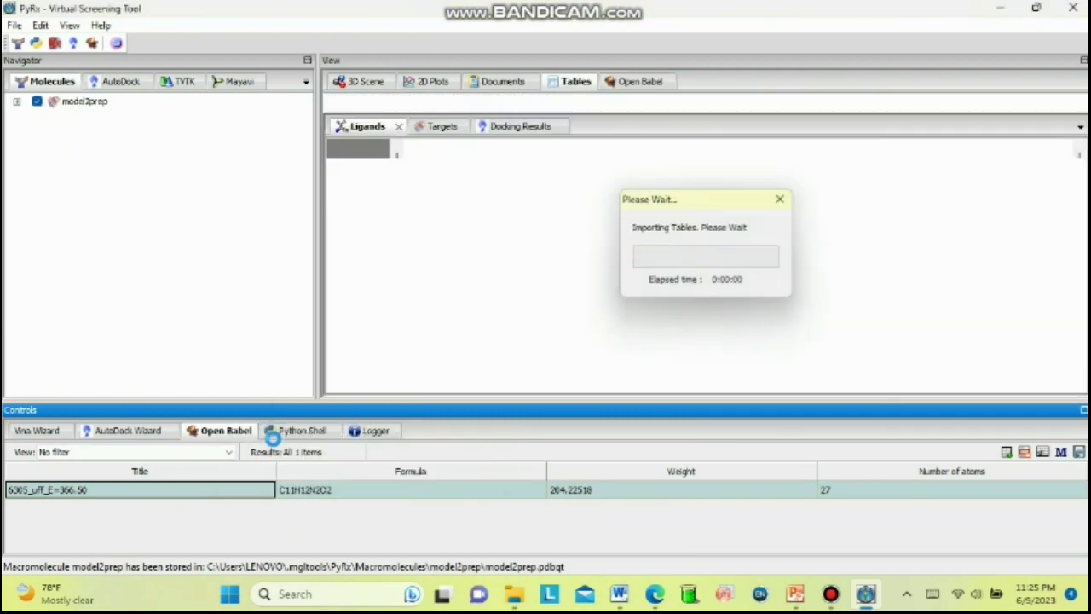
left_click(166, 138)
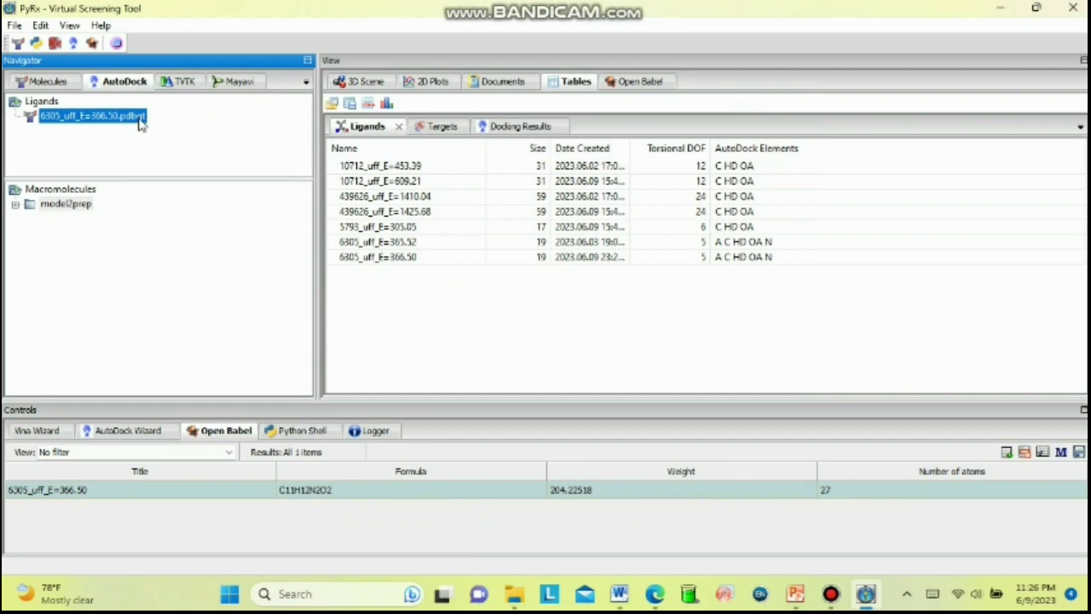
right_click(138, 120)
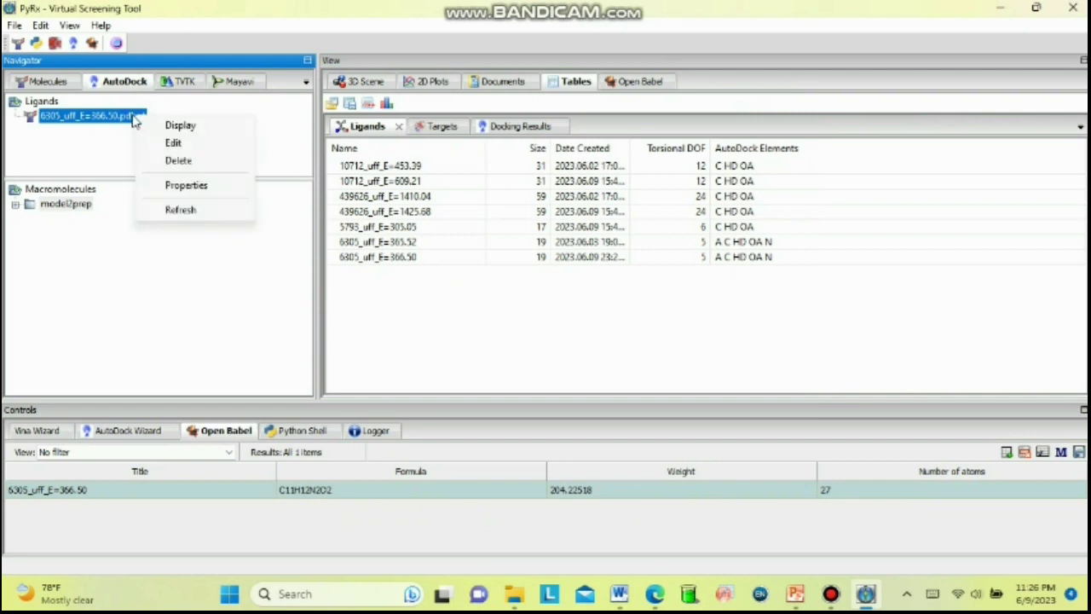
left_click(134, 121)
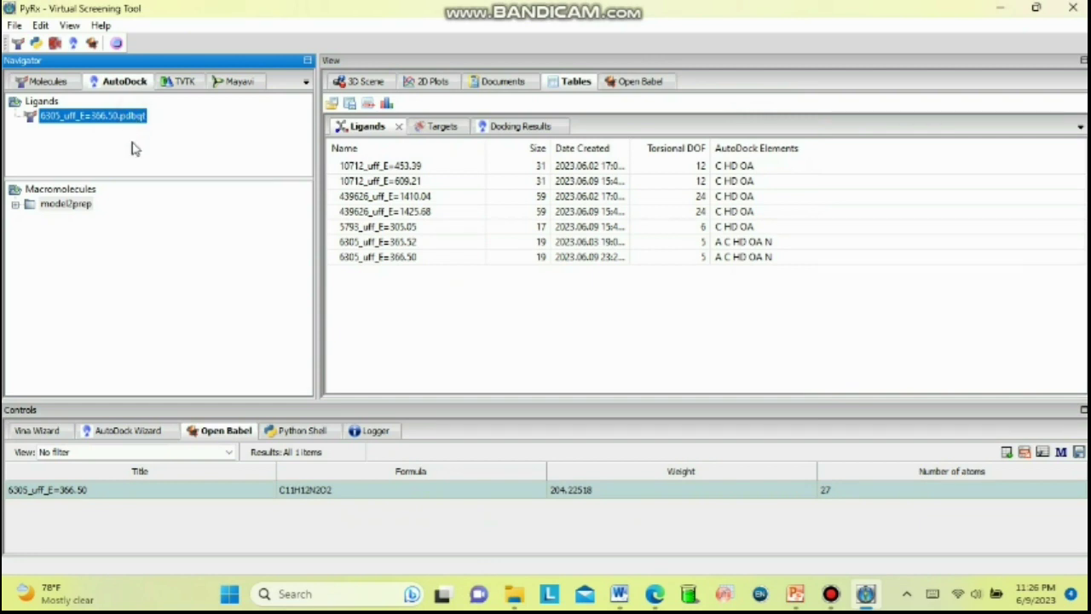
Set up a local Vina run with ligand 6305_uff_E=366.50 and macromolecule model2prep, and advance to the Run Vina stage
left_click(50, 432)
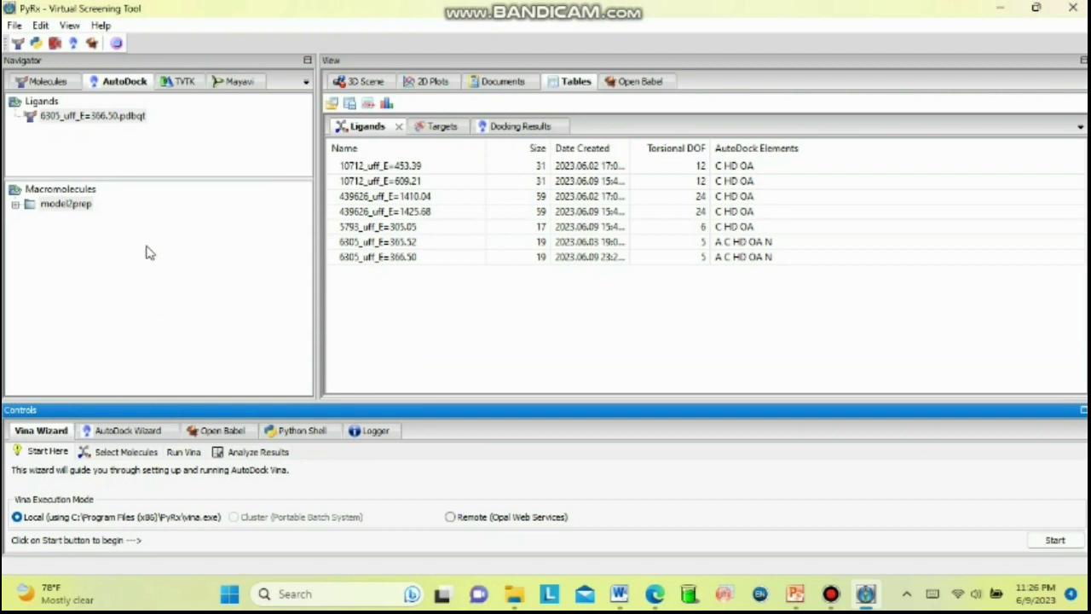
left_click(152, 457)
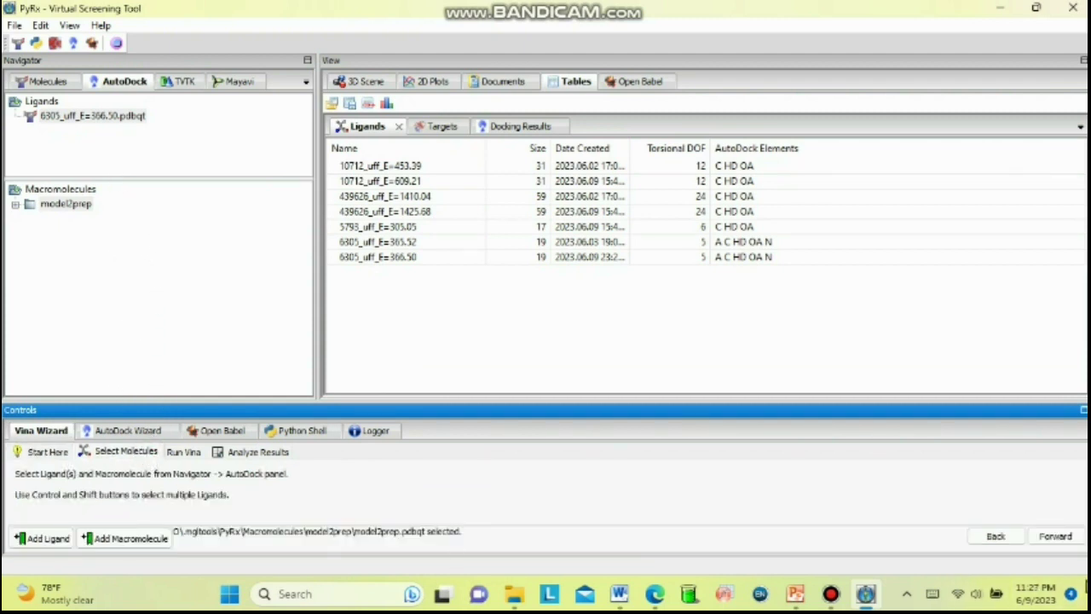
left_click(1055, 537)
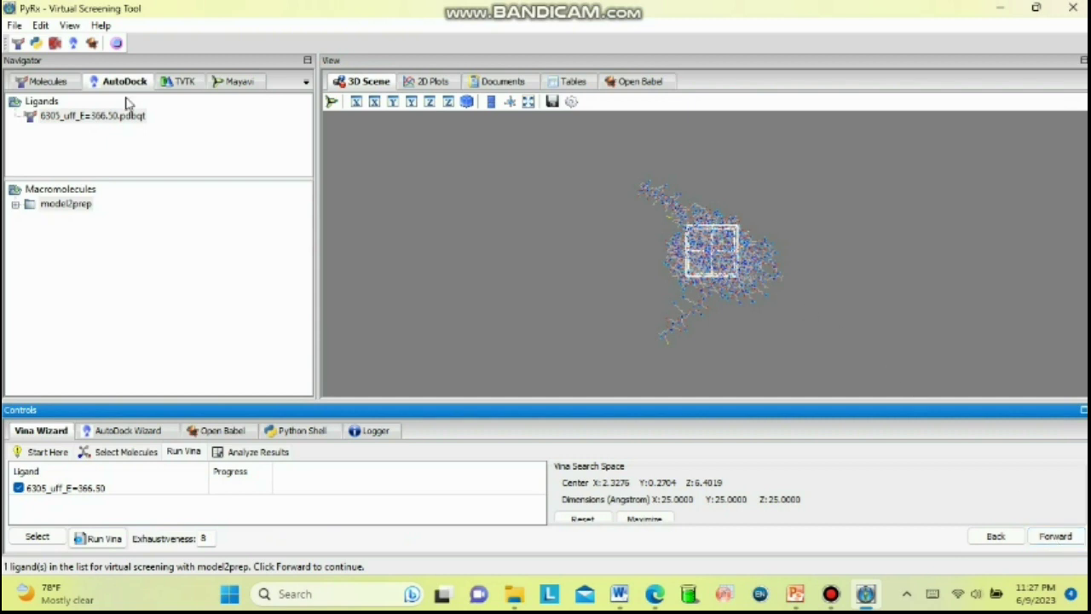
Expand the residues of model2prep and switch to PrankWeb in the browser to consult the Pocket 1 residue list
left_click(44, 81)
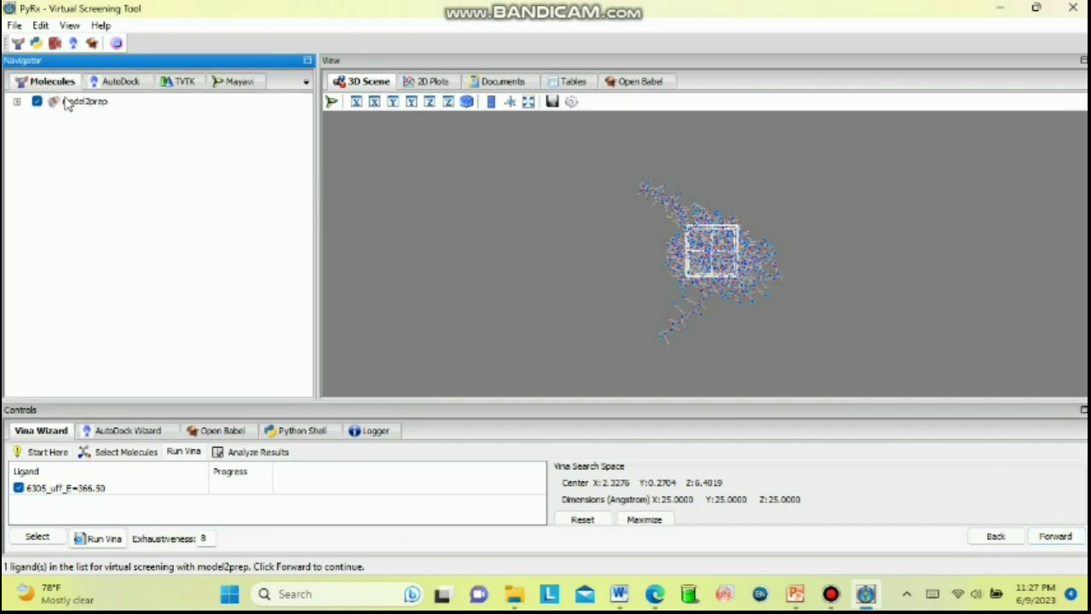
double_click(70, 103)
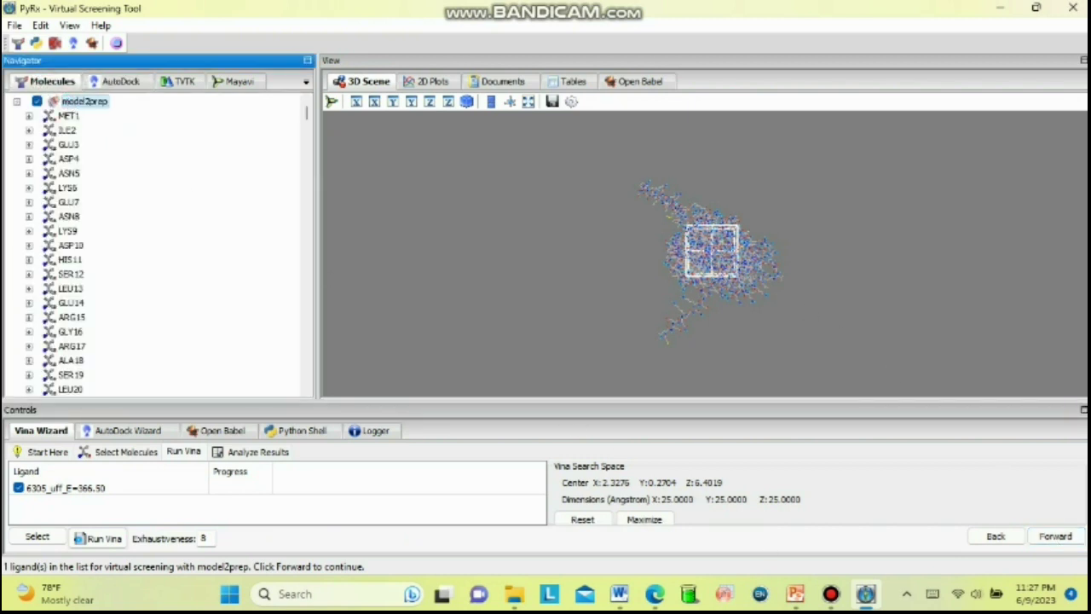
mouse_move(816, 607)
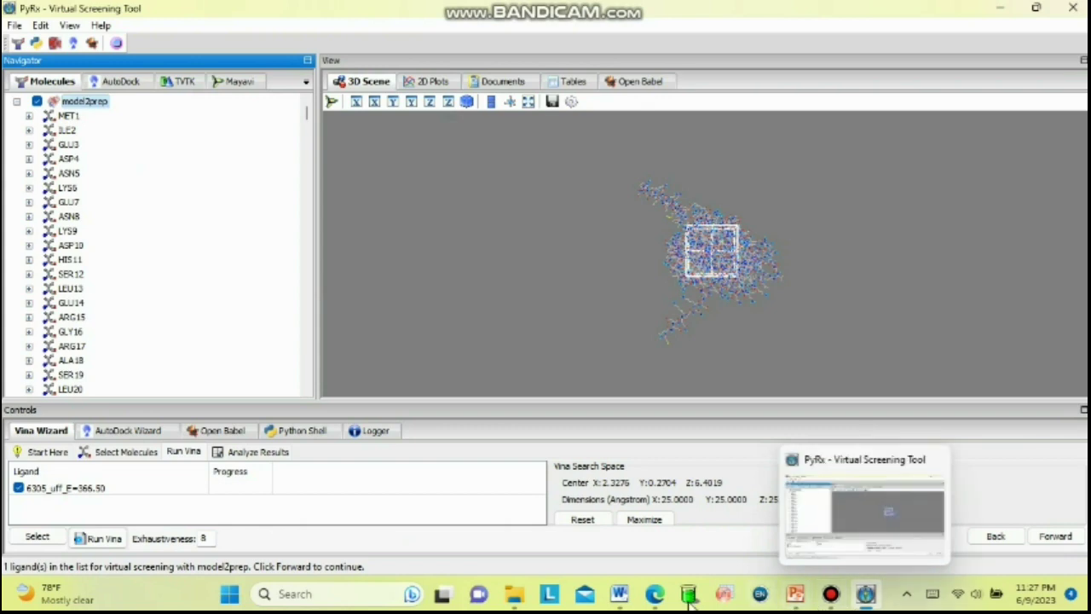
mouse_move(656, 597)
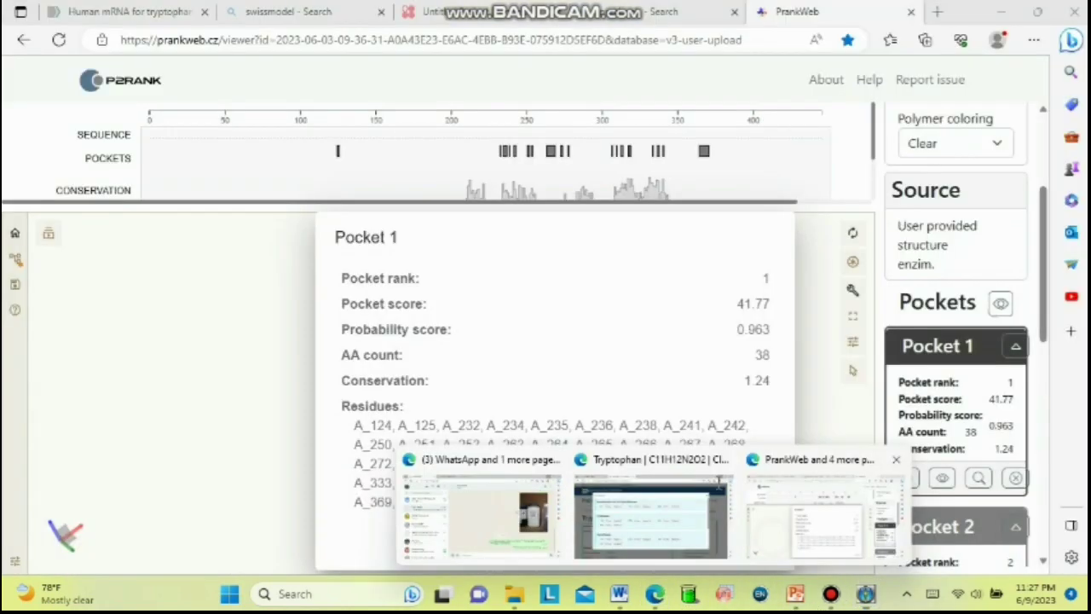
left_click(741, 528)
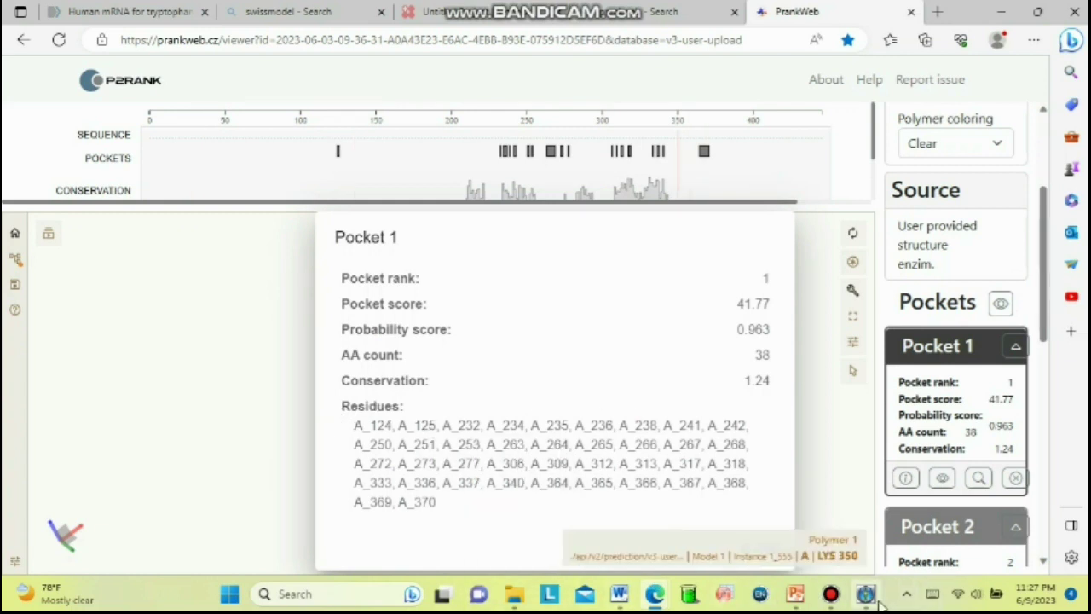
Switch back to PyRx and label the atoms of residue MET124 in model2prep
left_click(865, 594)
scroll(194, 232, "down", 2)
scroll(182, 240, "down", 12)
scroll(182, 238, "down", 13)
scroll(151, 250, "down", 9)
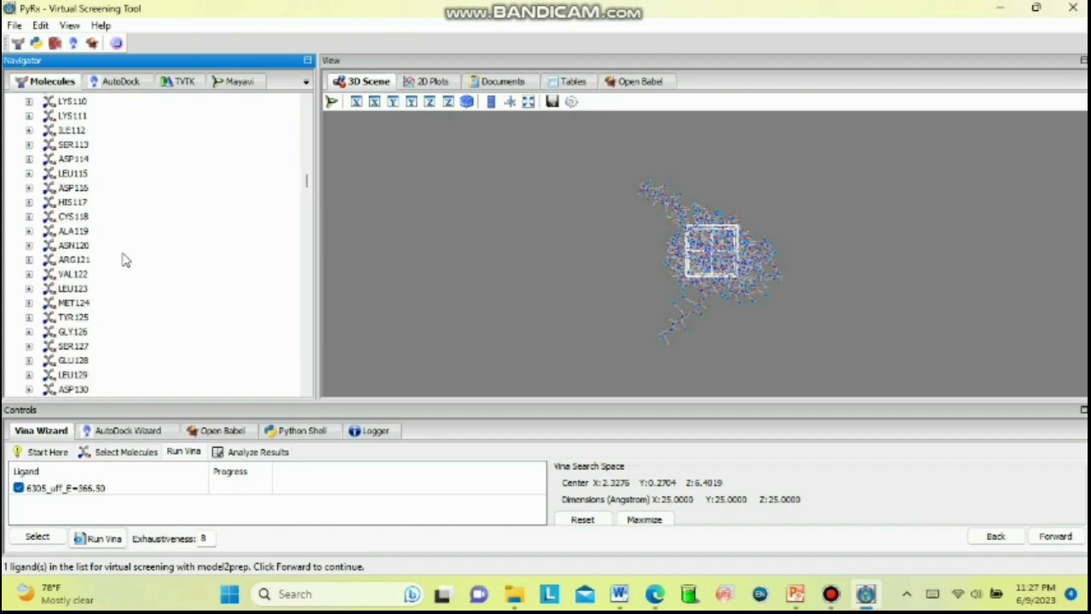
right_click(85, 304)
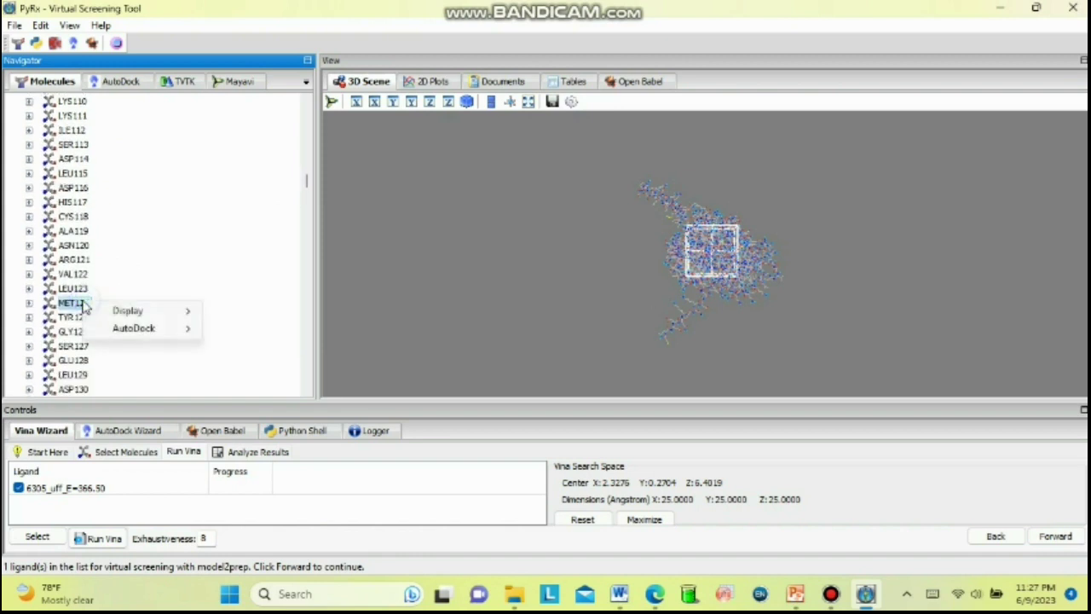
mouse_move(125, 315)
mouse_move(293, 314)
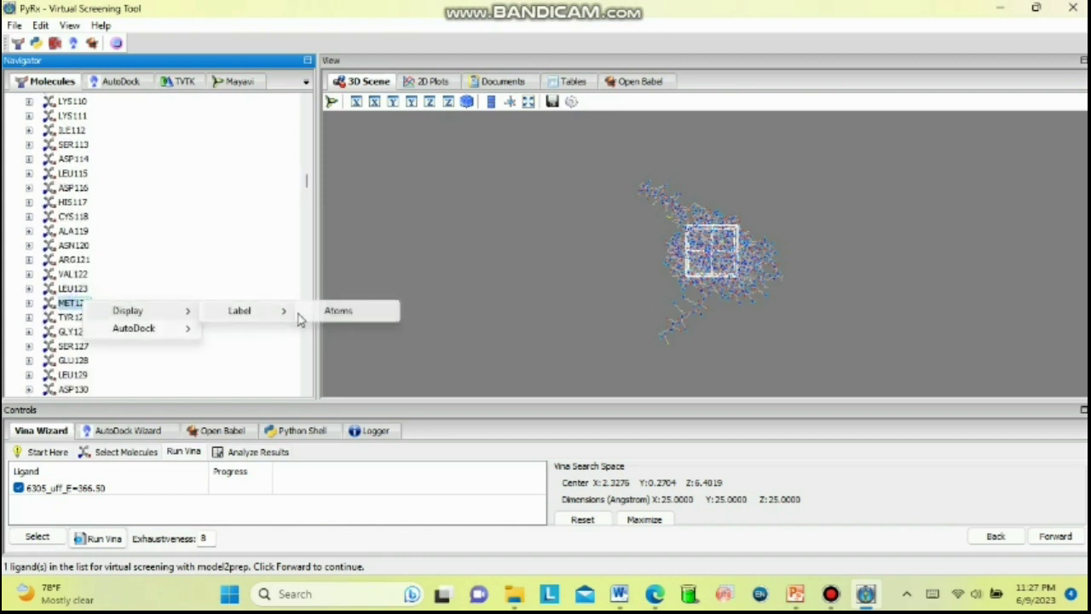
left_click(332, 311)
Label the atoms of the pocket residue TYR125 in model2prep and return to the start of the residue list
left_click(86, 318)
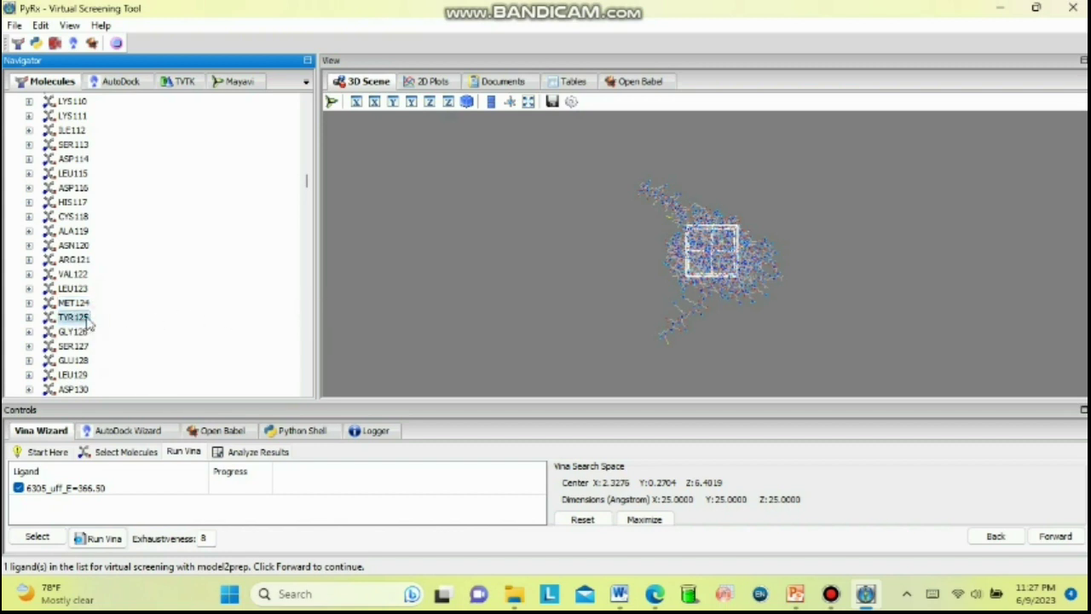
right_click(86, 318)
mouse_move(141, 327)
mouse_move(220, 333)
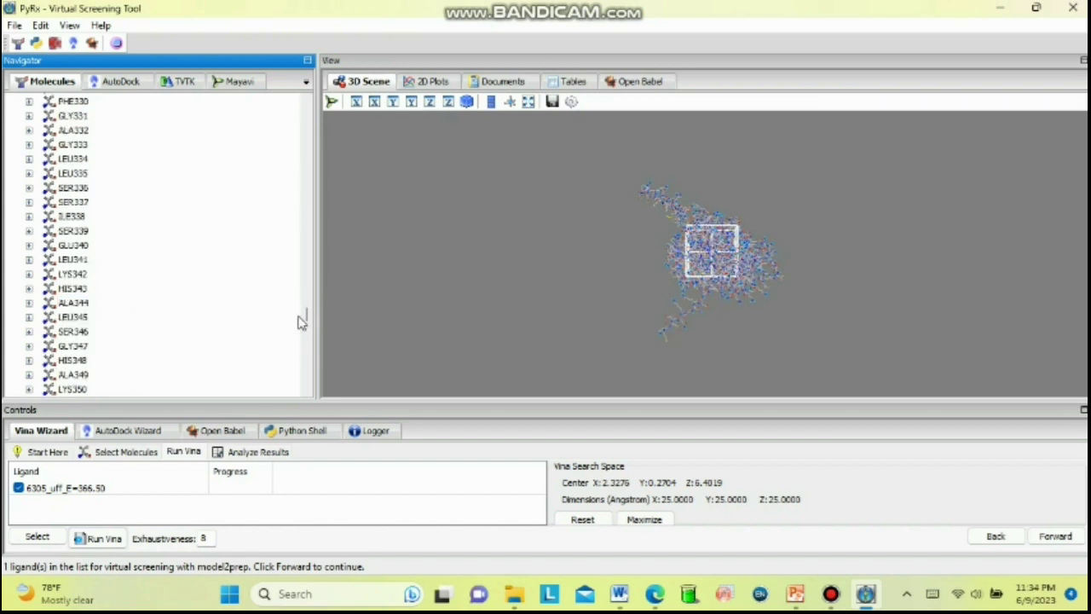
left_click_drag(302, 317, 312, 107)
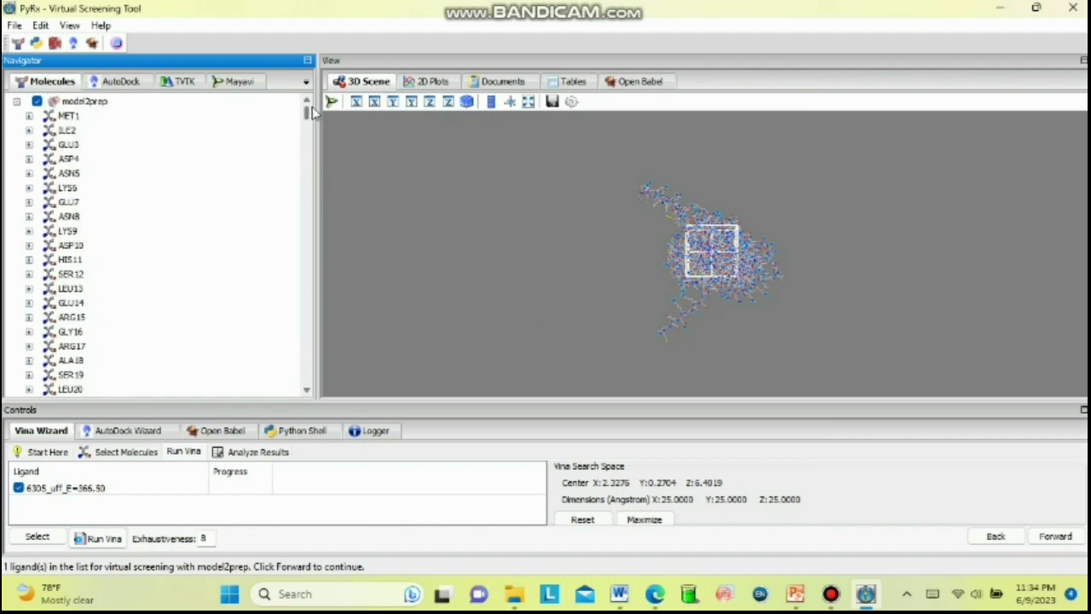
With model2prep hidden, resize the Vina search box around the labelled pocket atoms to about 28.9 × 36.1 × 44.5 Å and run the docking
left_click(39, 102)
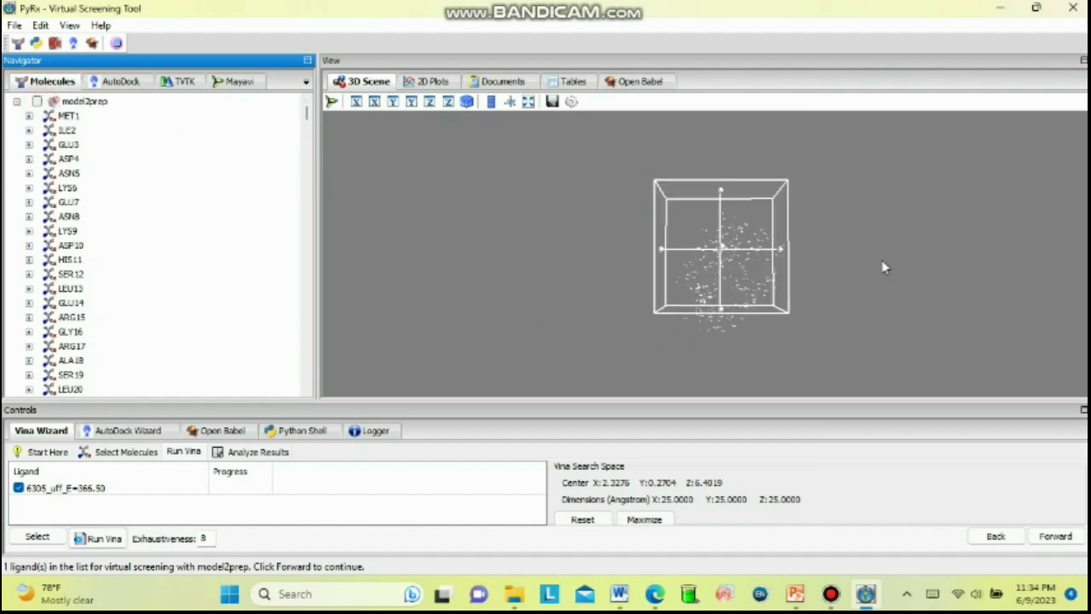
left_click_drag(794, 250, 825, 249)
left_click_drag(958, 271, 707, 249)
left_click_drag(849, 224, 1018, 192)
left_click_drag(535, 296, 435, 303)
left_click_drag(1011, 257, 921, 283)
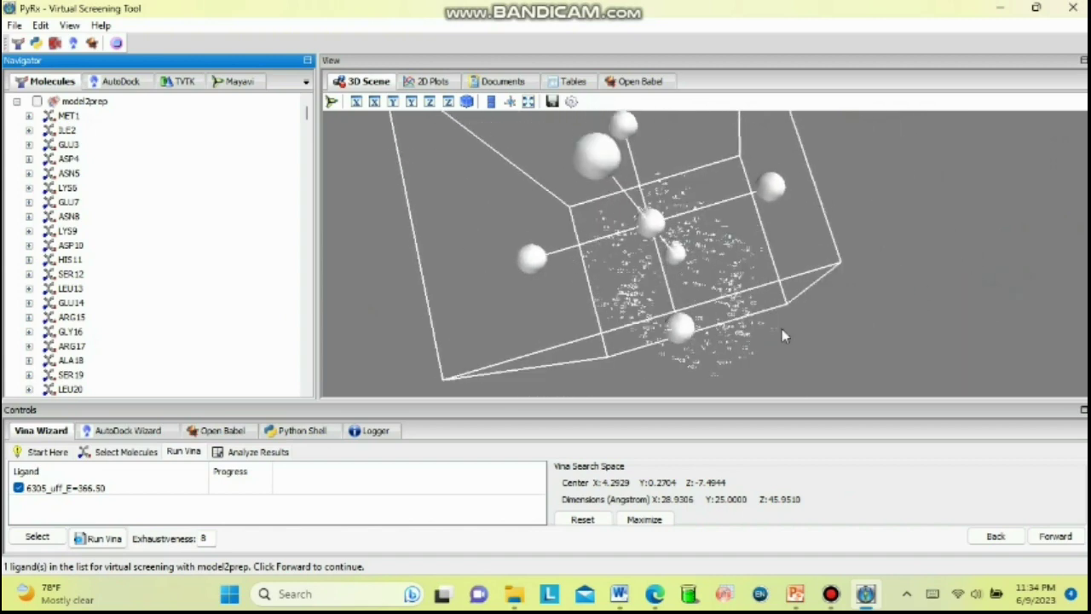
left_click_drag(672, 320, 712, 393)
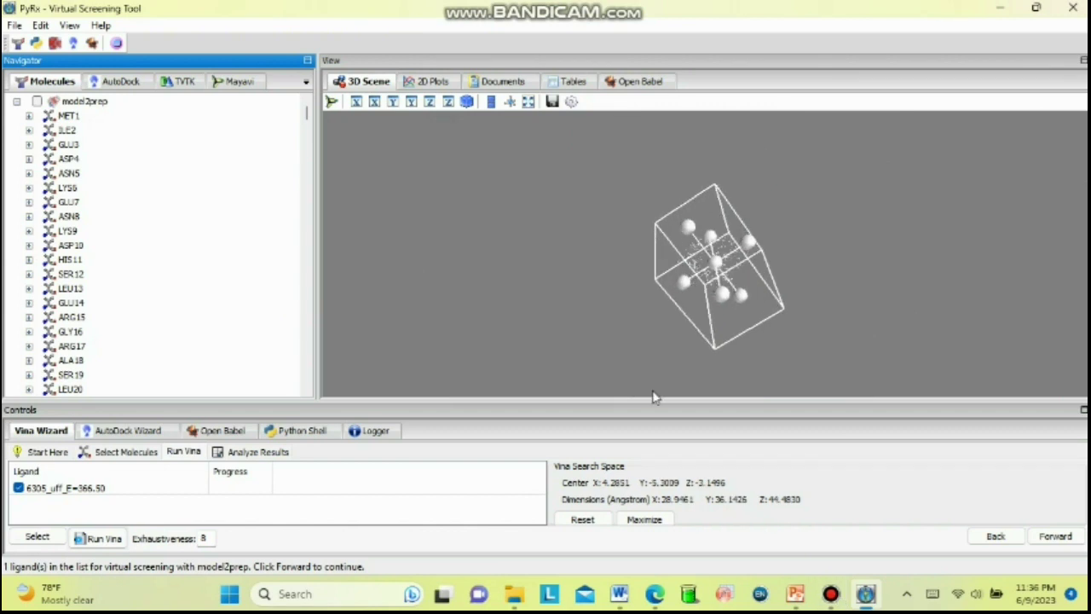
left_click_drag(653, 393, 802, 386)
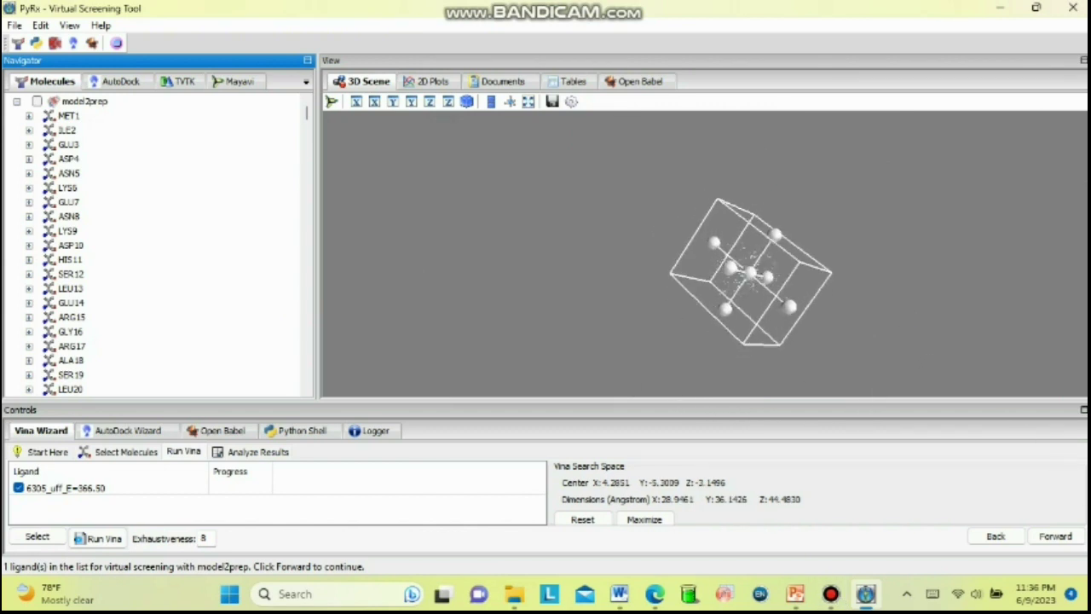
left_click(1053, 536)
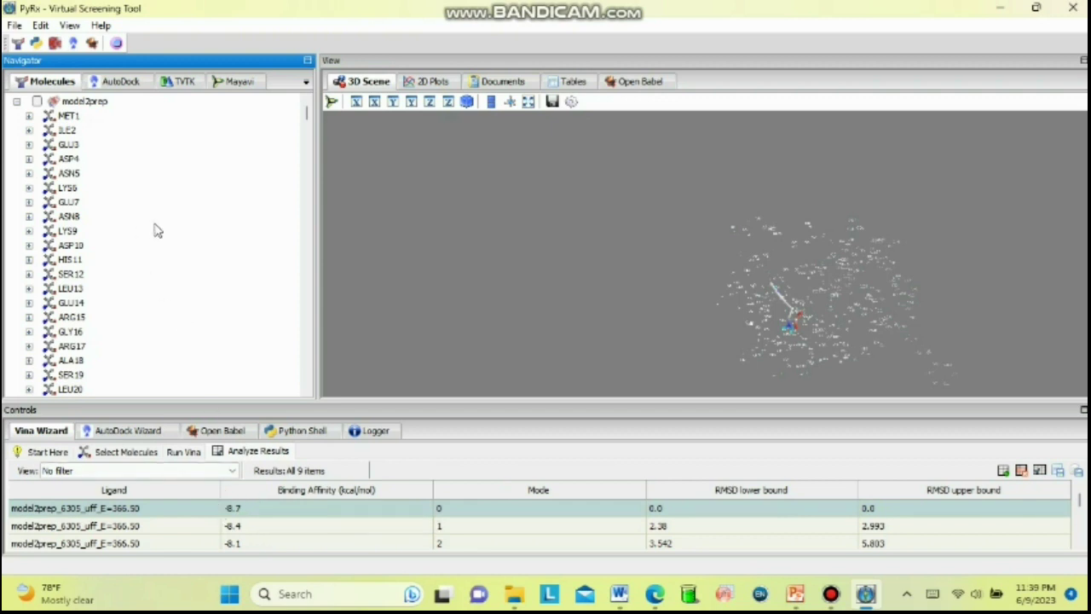
Display the ligand 6305_uff_E=366.50 in the 3D scene and make model2prep visible again
left_click(114, 83)
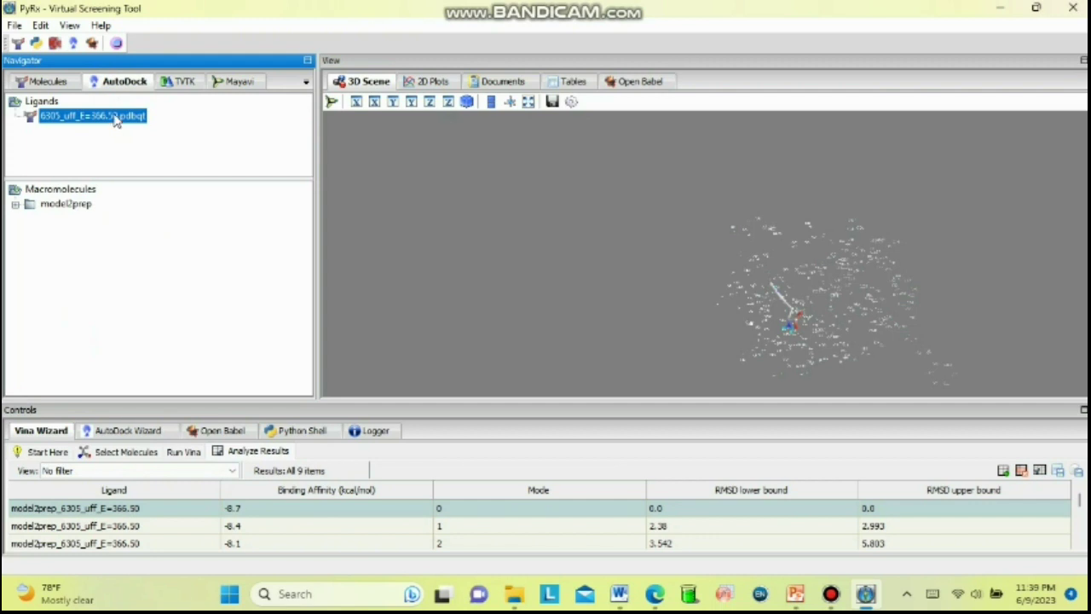
double_click(114, 116)
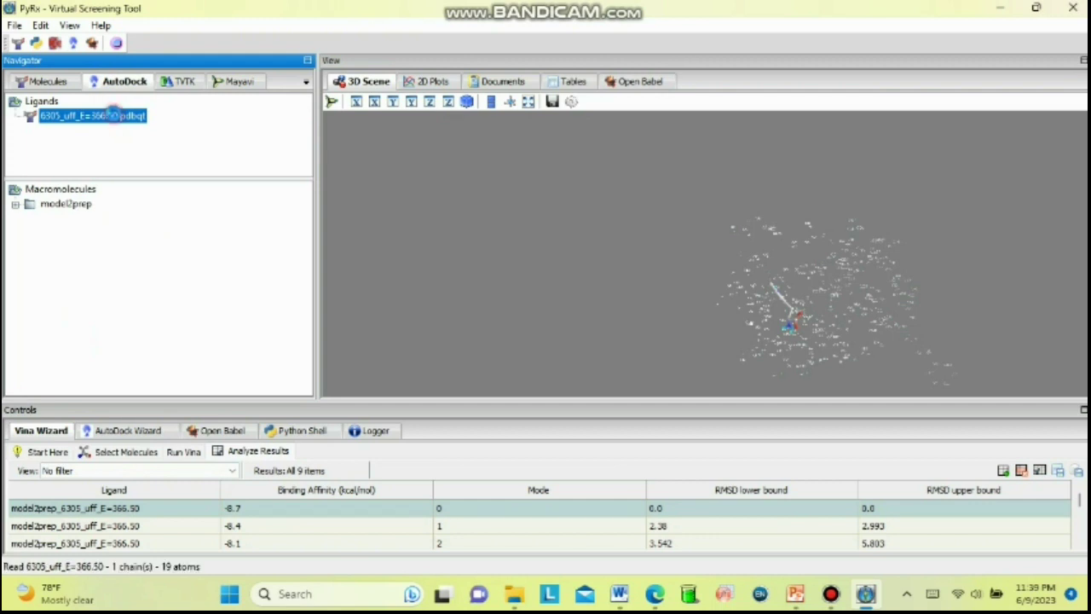
left_click(49, 82)
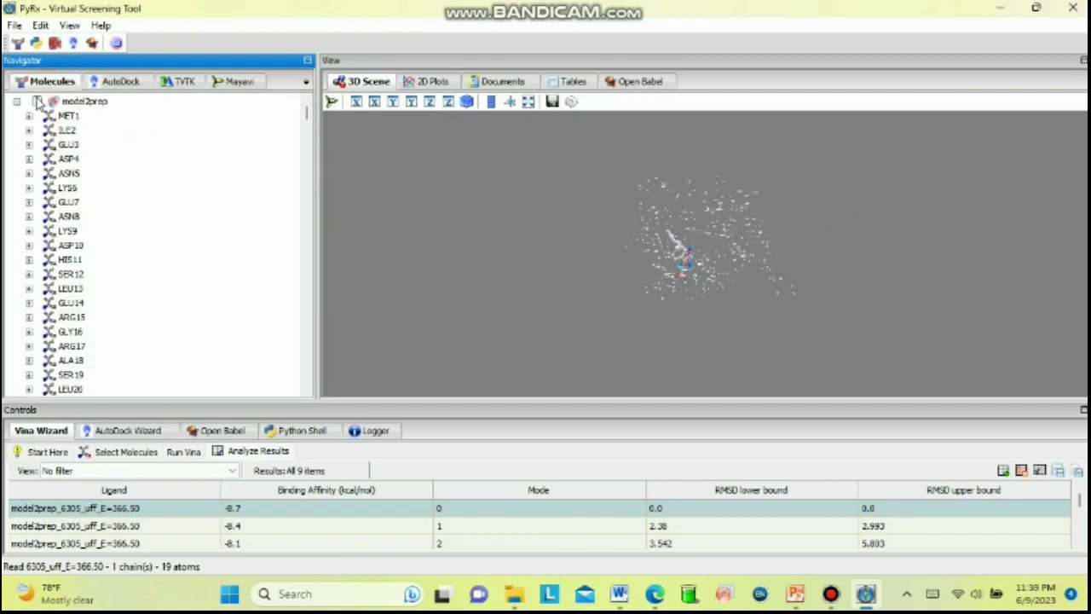
left_click(36, 101)
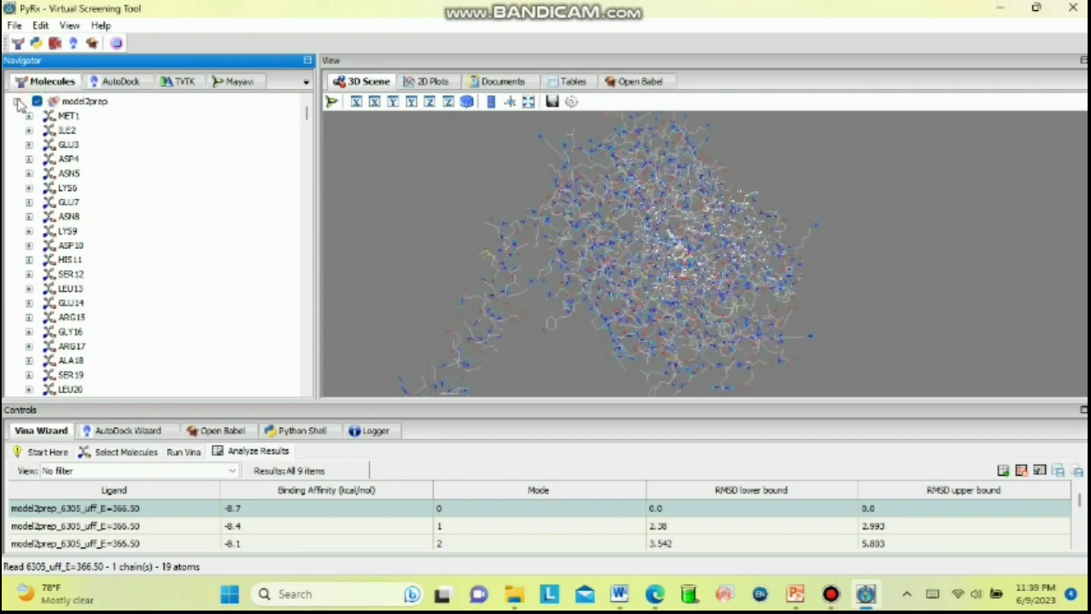
Collapse model2prep's residue list and save the docked pose model2prep_6305_uff_E=366.50 as docking.pdb
left_click(18, 101)
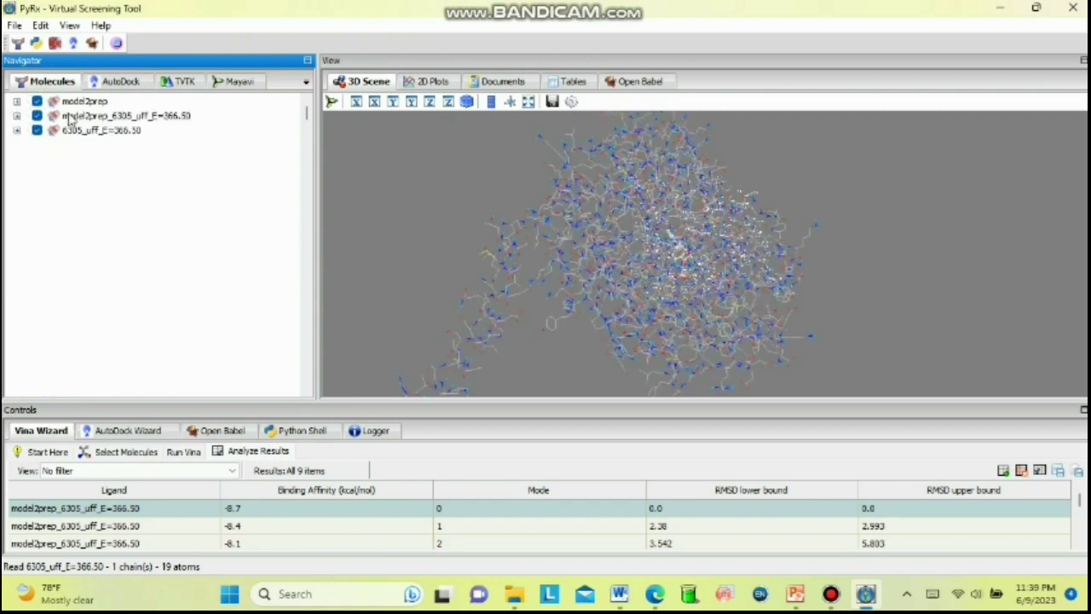
right_click(167, 119)
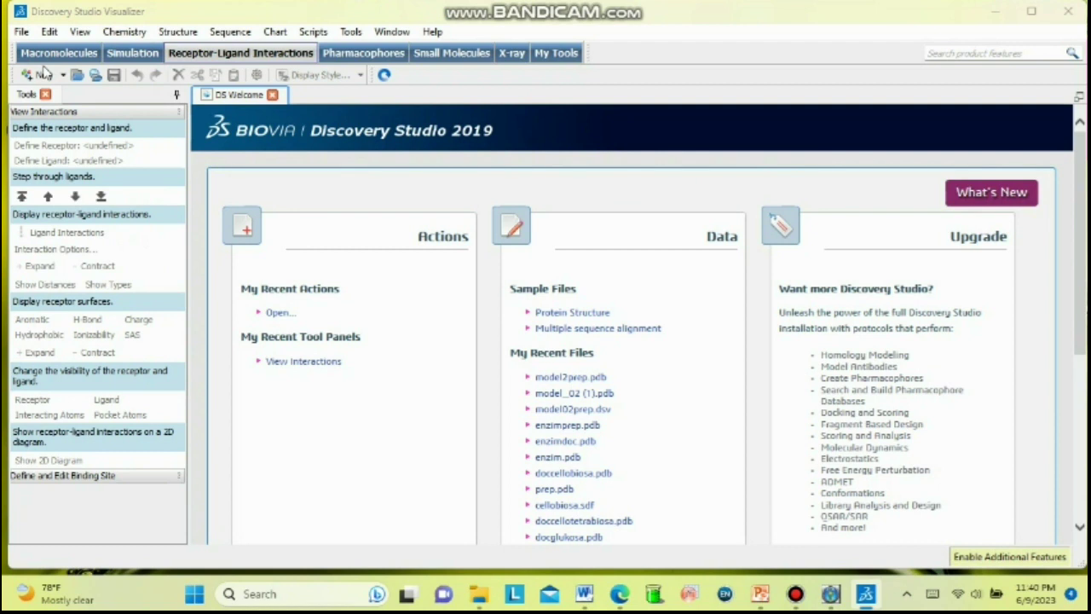
Open docking.pdb and model2prep.pdb together from the Downloads folder in Discovery Studio Visualizer
left_click(43, 74)
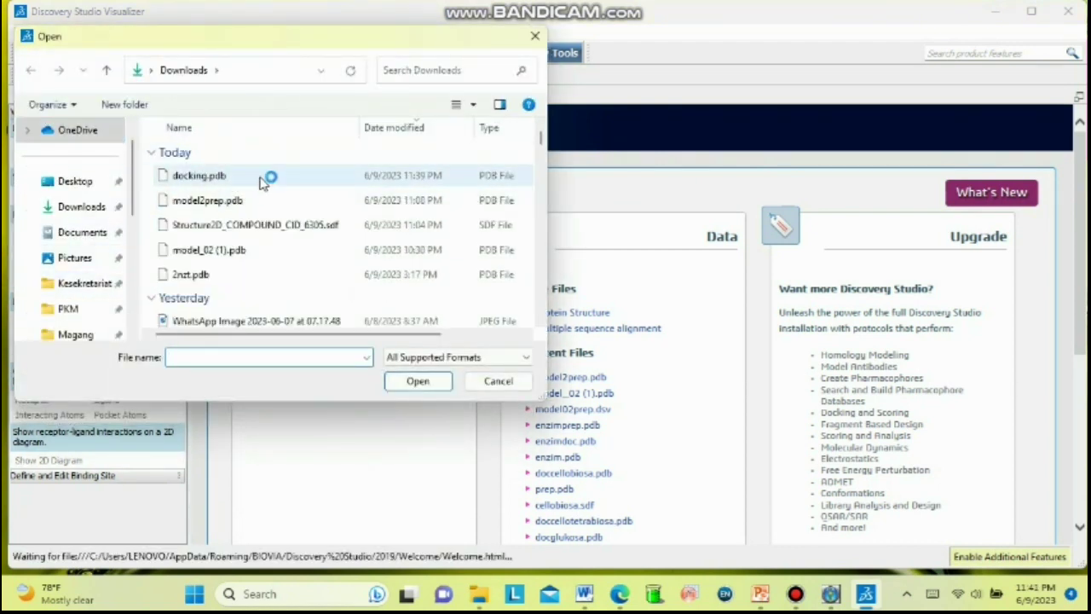
left_click(261, 178)
left_click(257, 203, "ctrl")
left_click(417, 381)
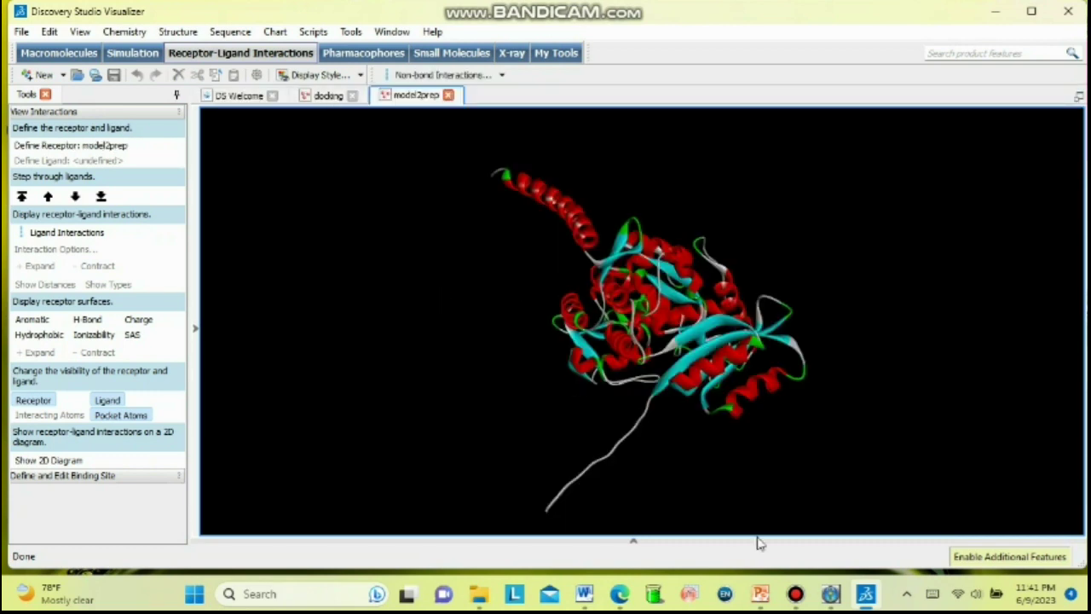
Copy the docked ligand from the docking structure and paste it into the model2prep structure
left_click(324, 96)
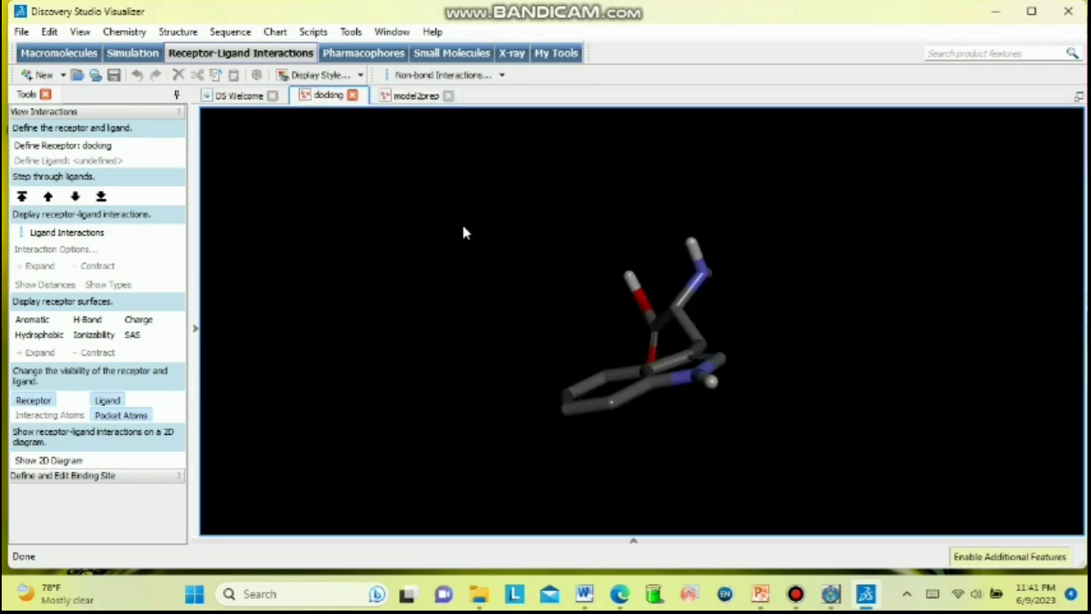
left_click(196, 333)
right_click(232, 317)
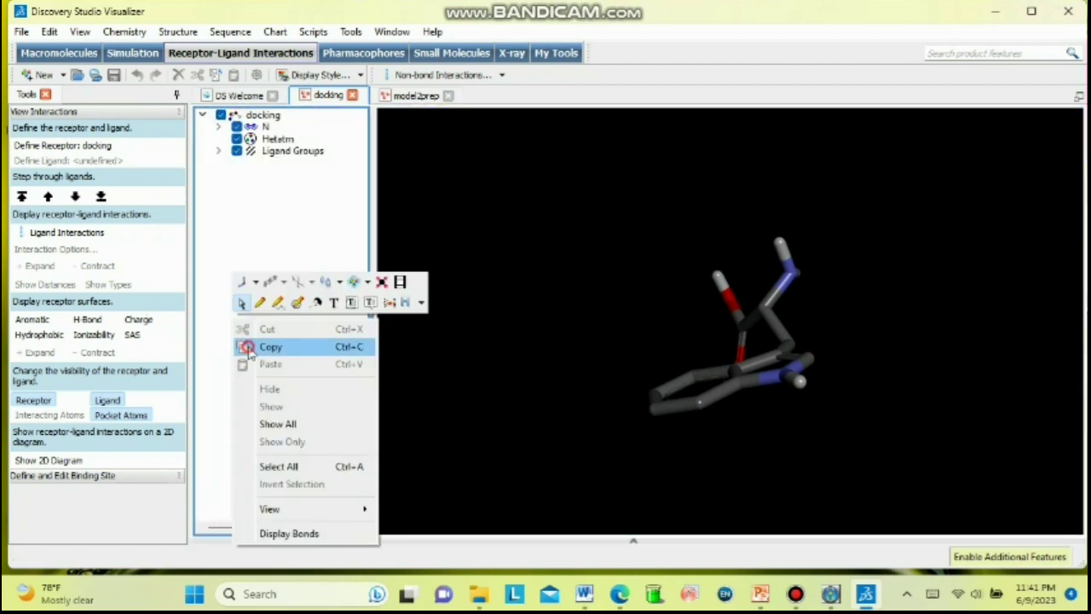
left_click(249, 348)
left_click(410, 95)
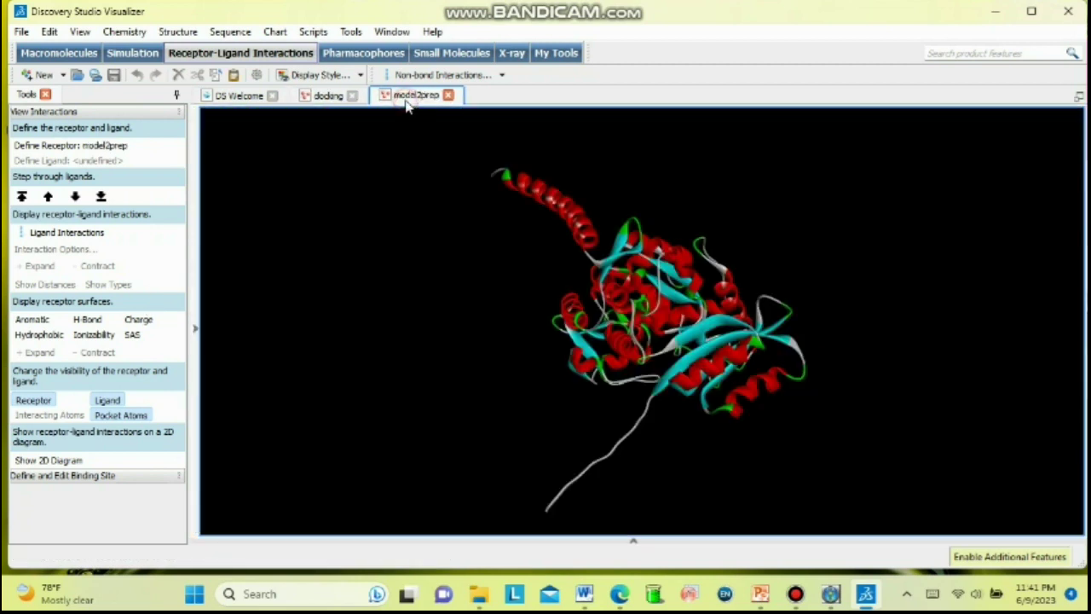
left_click(194, 327)
right_click(252, 316)
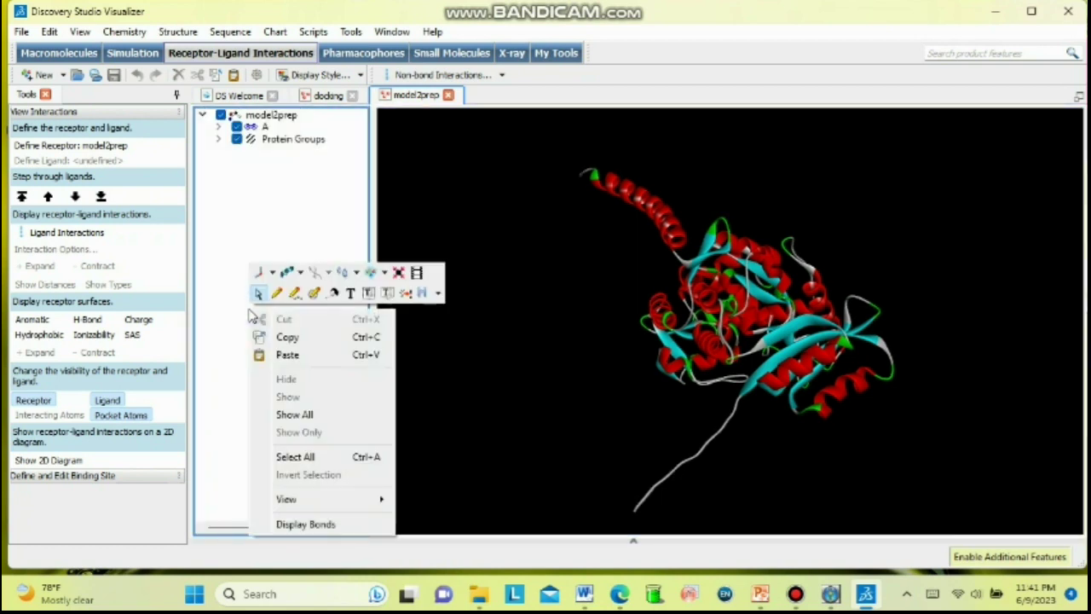
left_click(288, 355)
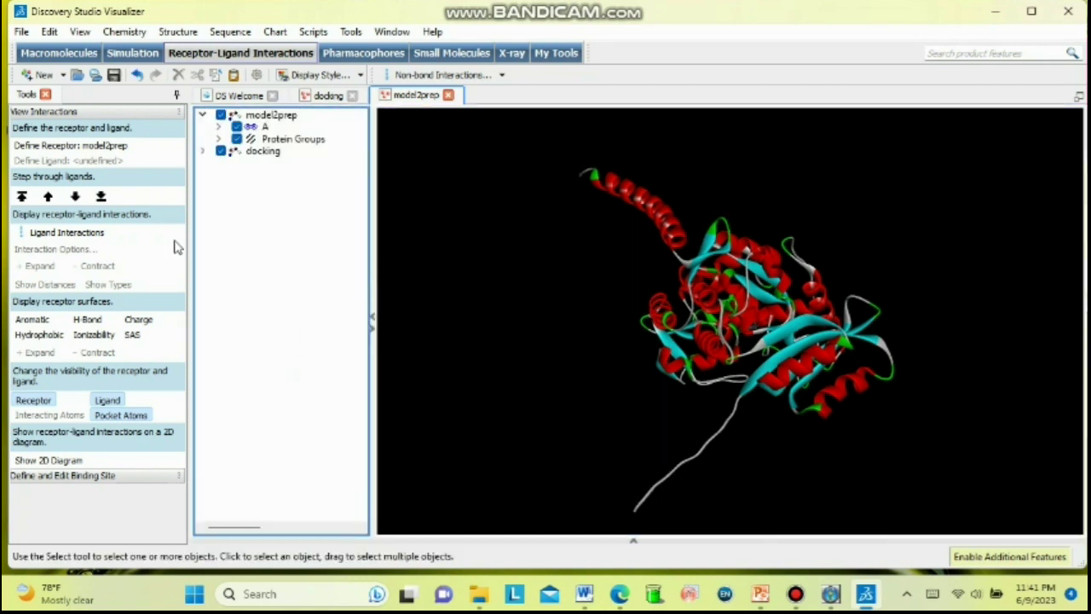
Display the ligand interactions between model2prep and the docked ligand, and generate their 2D diagram
left_click(60, 234)
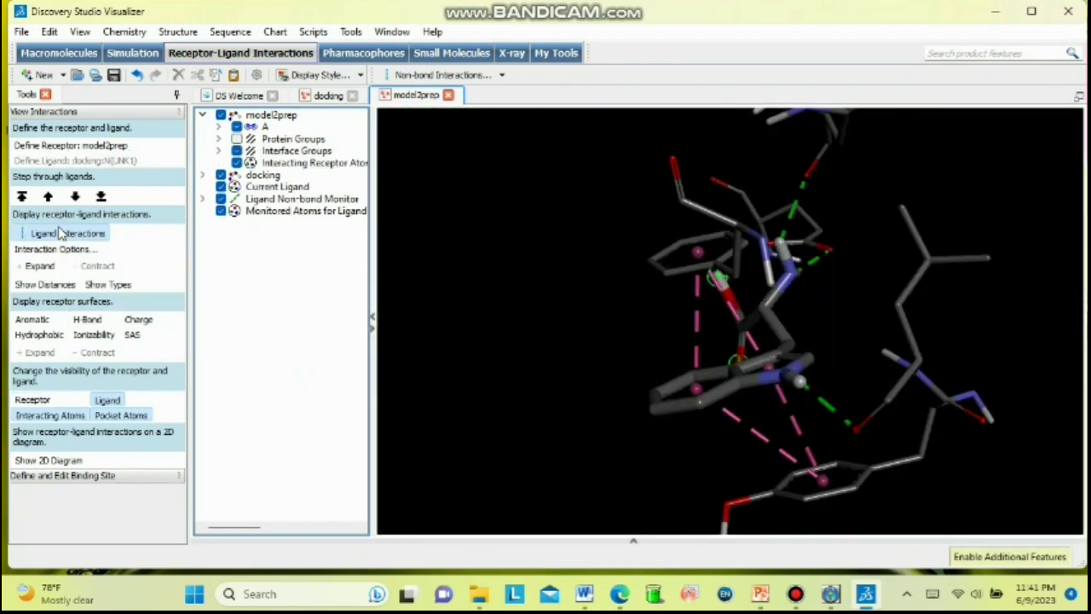
left_click(79, 461)
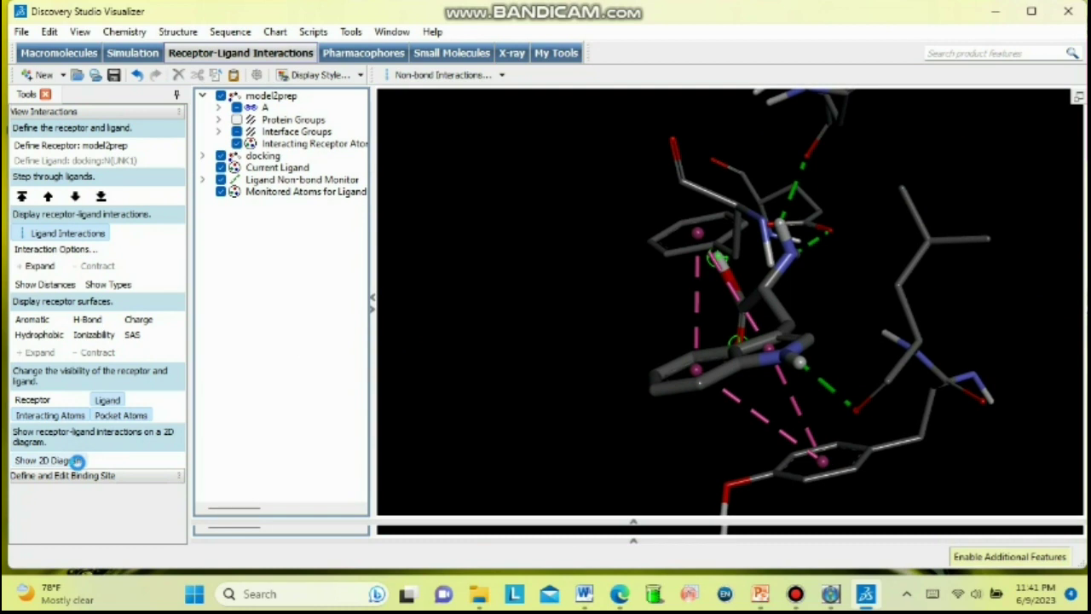